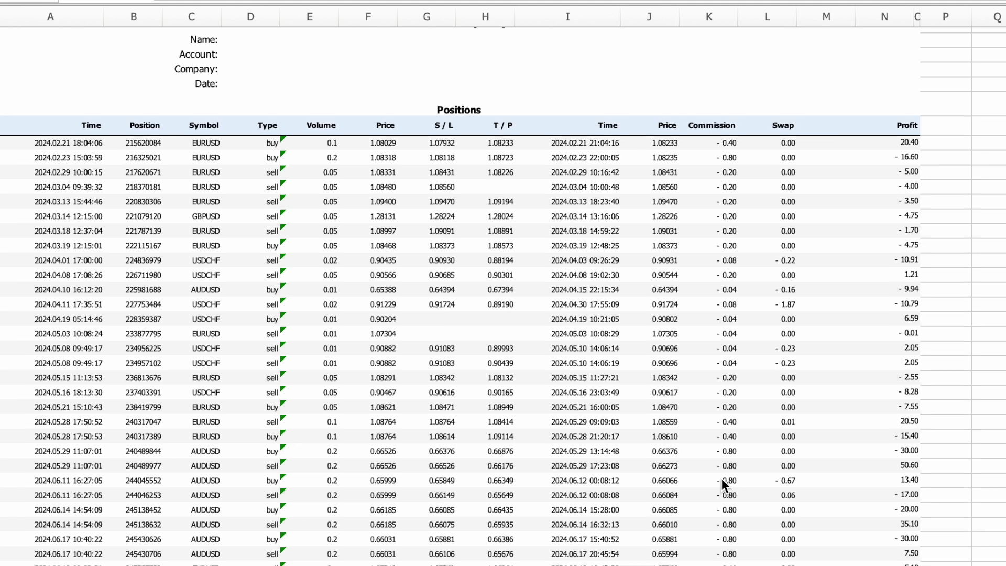
Step: Scroll through the exported Trade History Report to review the positions
scroll(721, 479, up, 1)
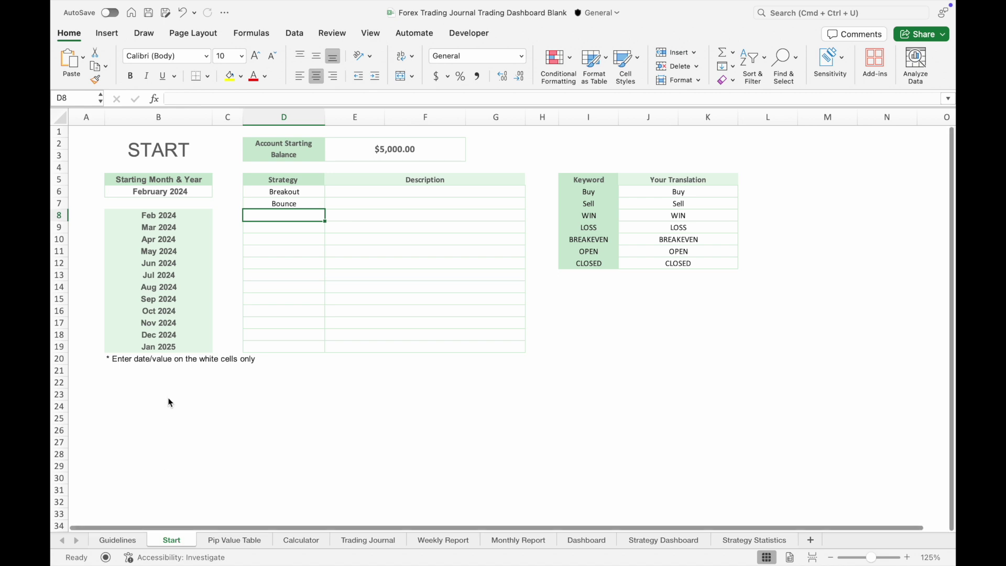
Step: Check the Start sheet's February 2024 start month and Breakout strategy, then view the Trading Journal
click(168, 190)
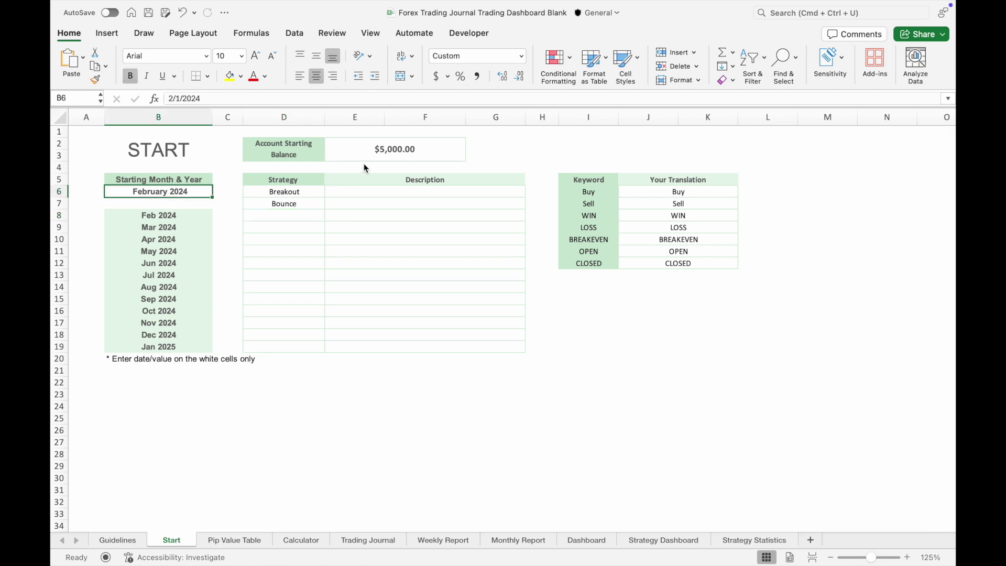
click(383, 158)
click(309, 192)
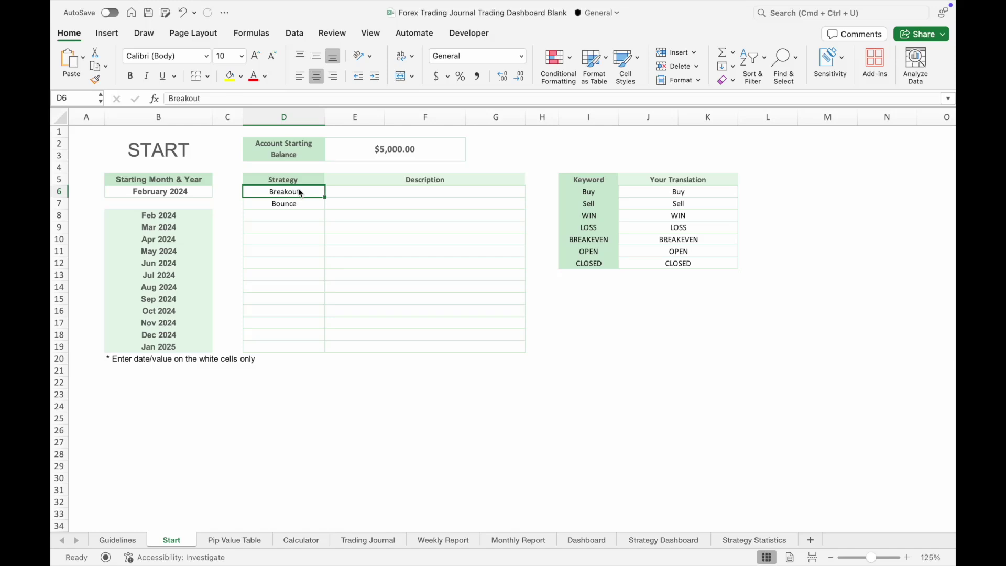
click(369, 540)
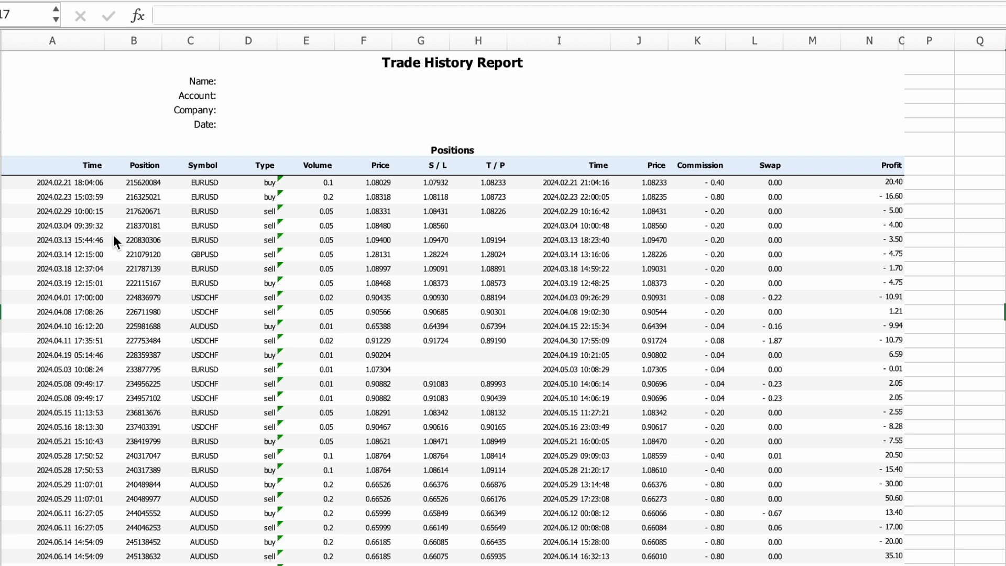
Step: Copy the column A opening times, from 2024.02.21 18:04:06 down to the last position
drag(73, 184, 86, 563)
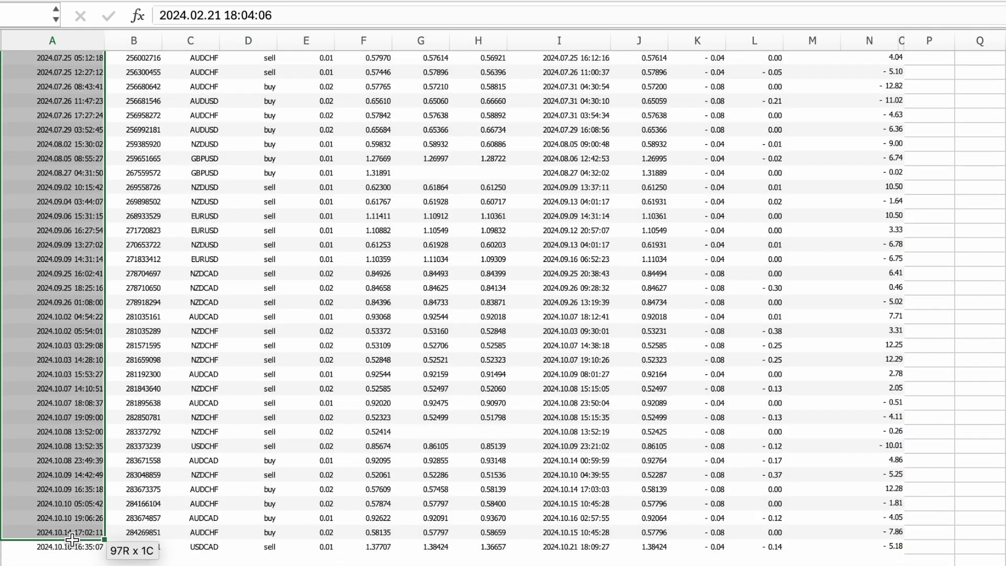
key(ctrl+c)
scroll(73, 434, up, 15)
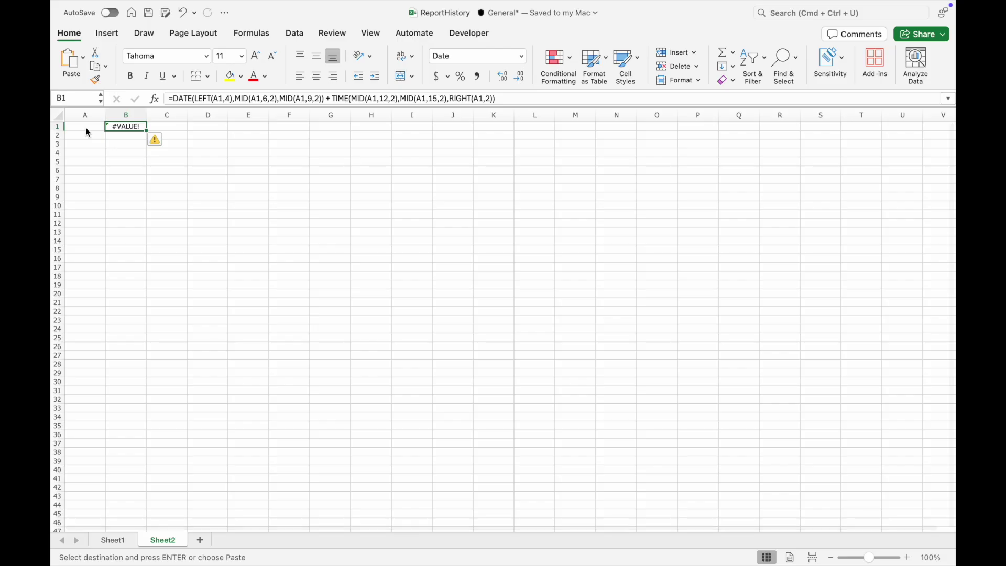
Step: Paste the copied open times as values into Sheet2 A1 and widen column A
click(87, 129)
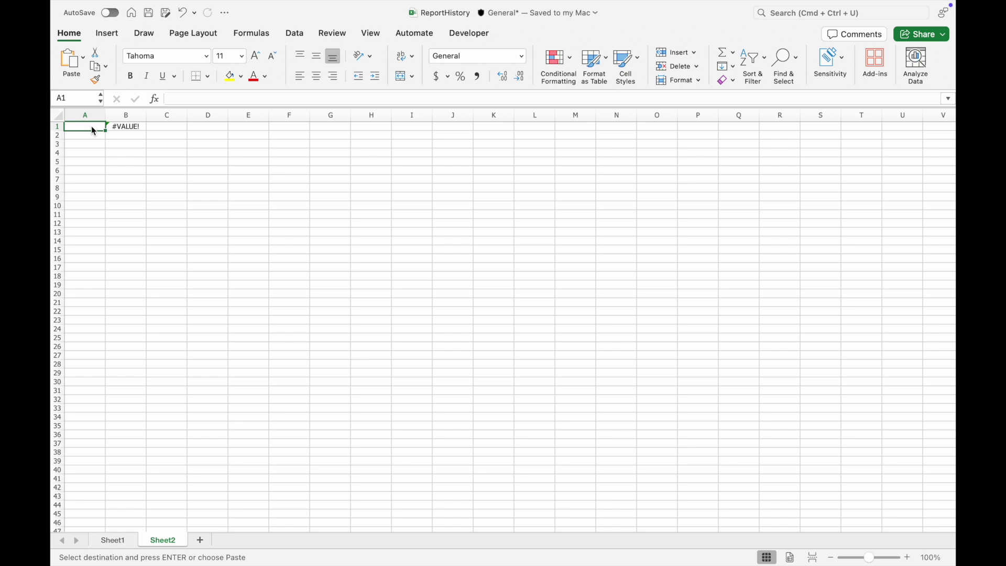
right_click(93, 129)
mouse_move(126, 178)
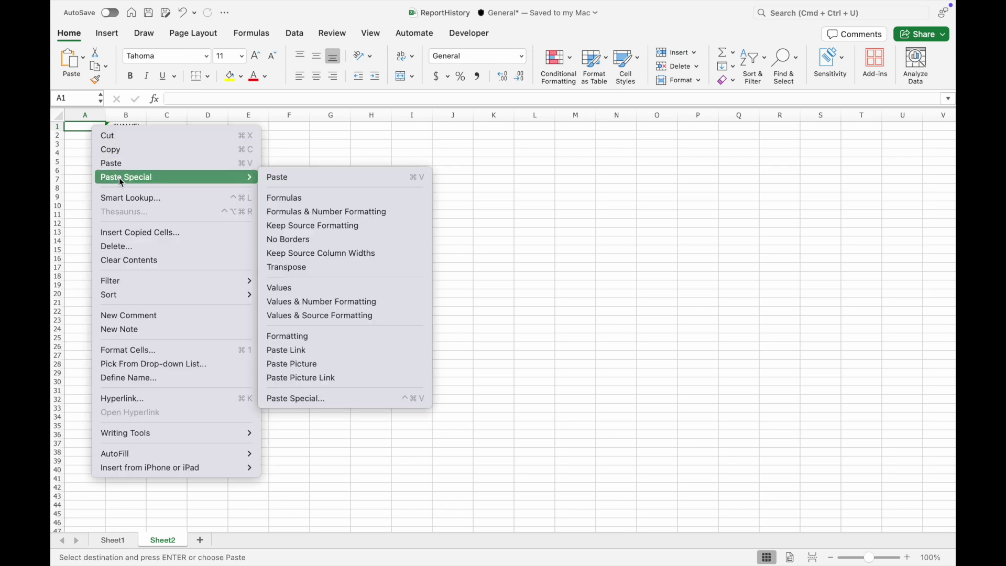
click(289, 291)
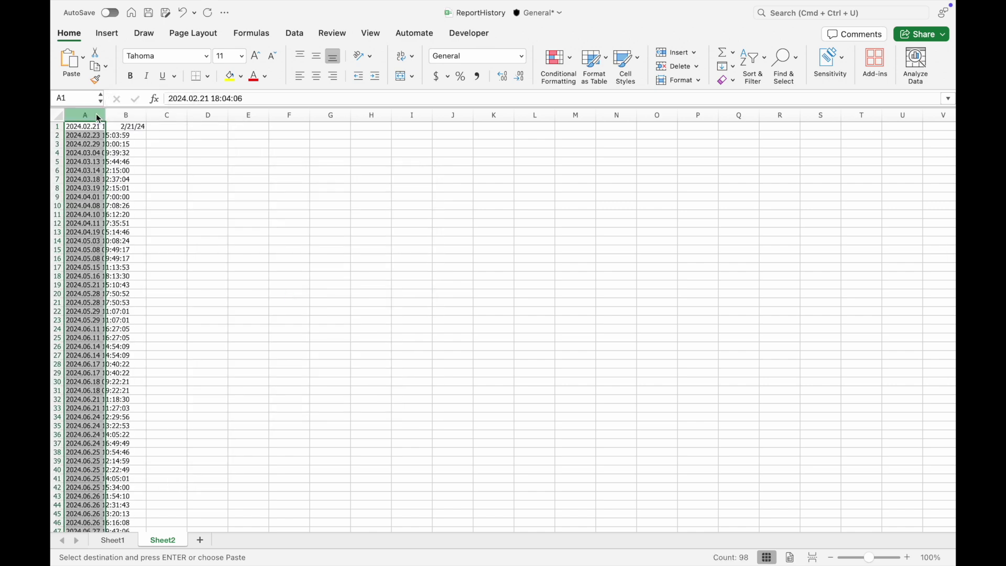
drag(106, 119, 154, 120)
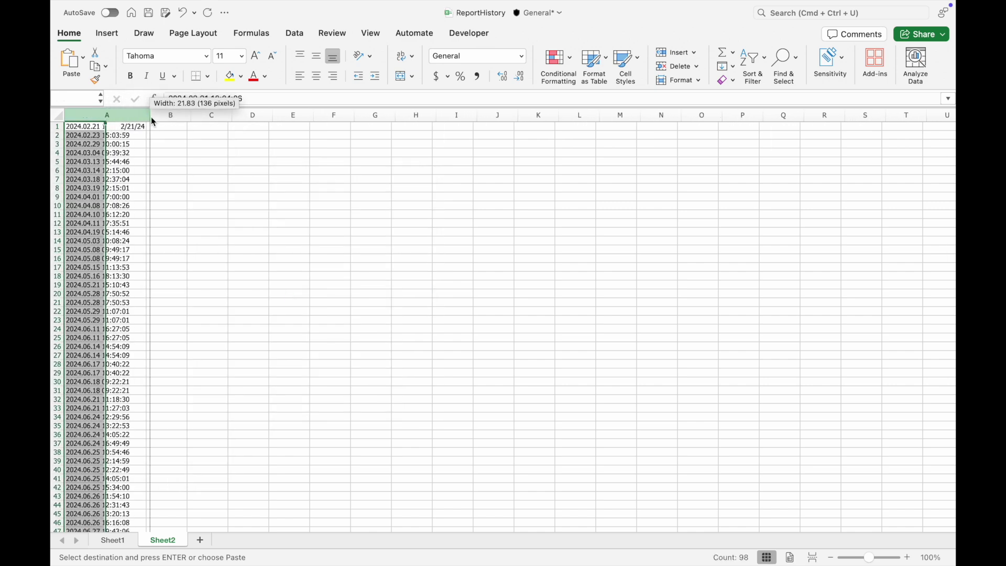
Step: Fill the B1 DATE/TIME formula down column B and copy the 98 converted dates
click(176, 132)
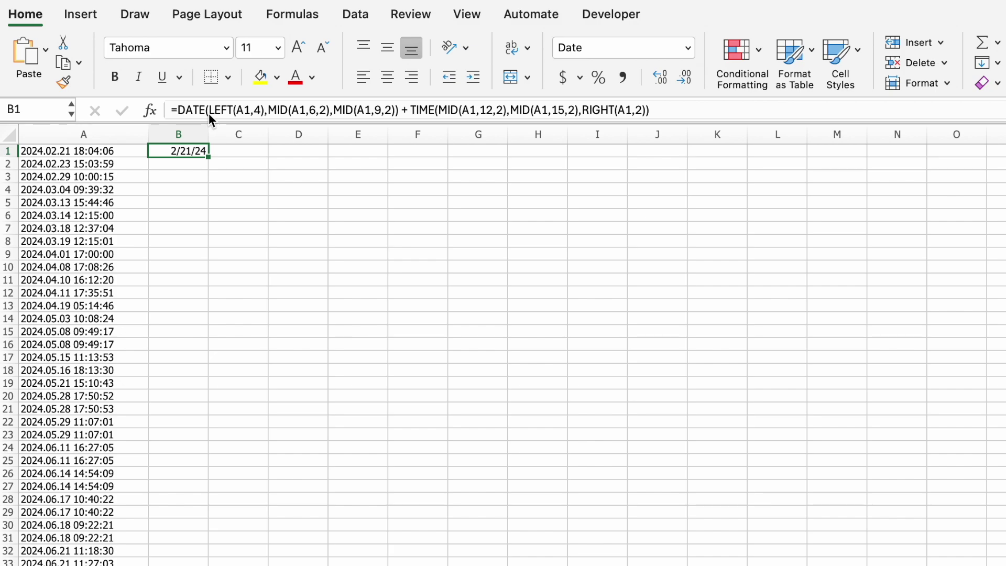
click(254, 97)
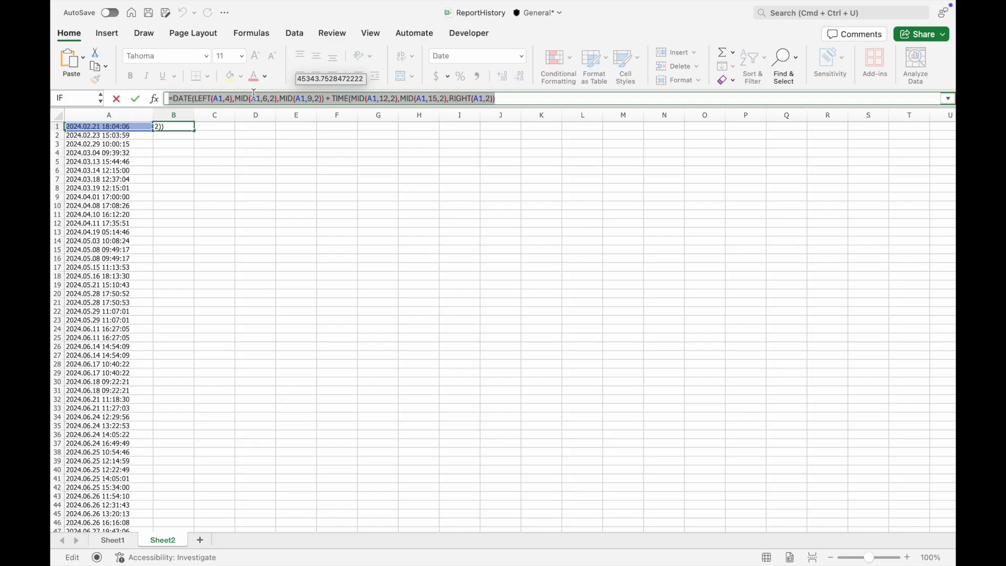
key(Return)
mouse_move(202, 129)
mouse_down()
mouse_move(205, 528)
mouse_move(200, 514)
mouse_up()
scroll(246, 156, up, 15)
click(247, 156)
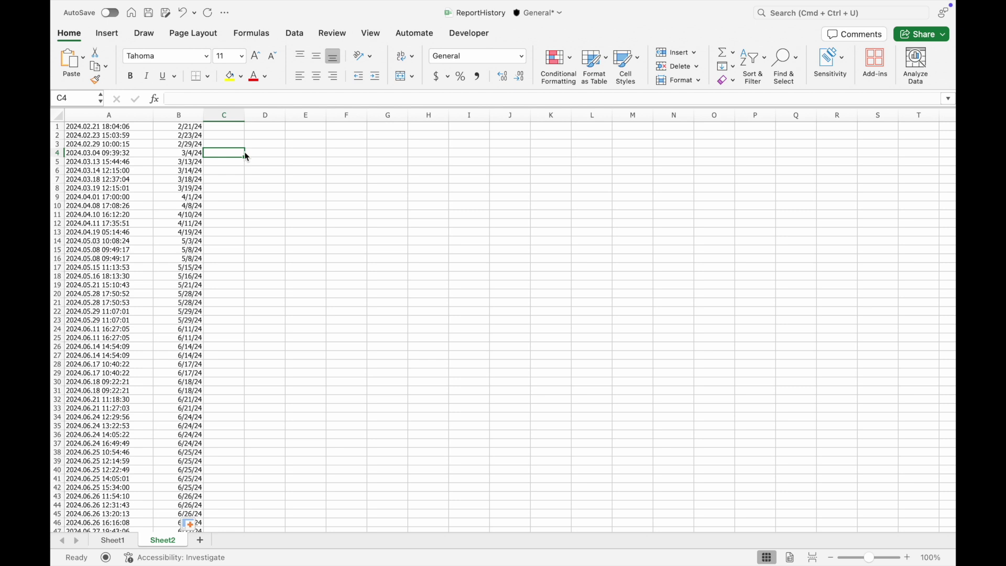
drag(186, 126, 178, 538)
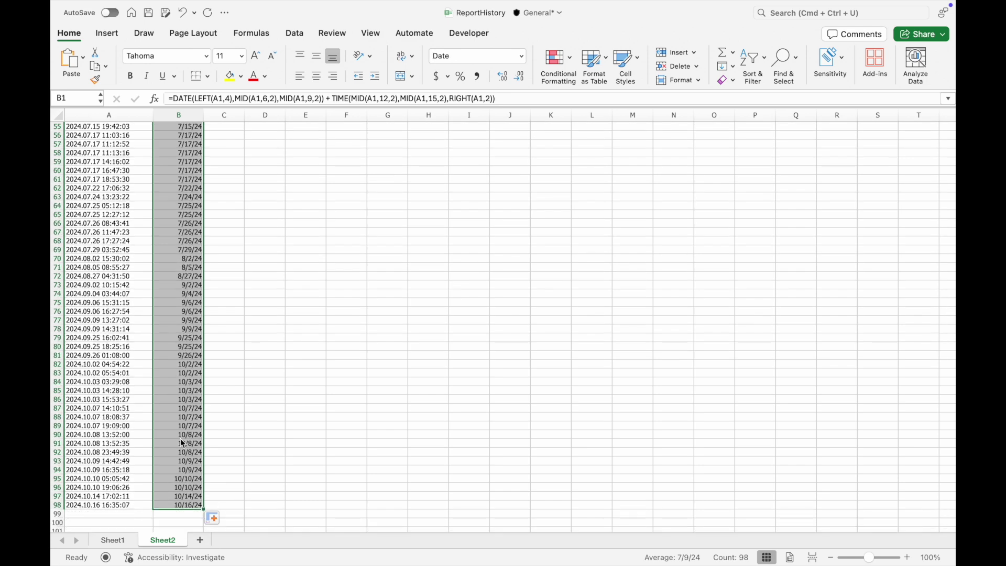
key(super+c)
key(super+grave)
Step: Paste the converted dates as values into the journal's Entry Date/Time column from D4
click(139, 166)
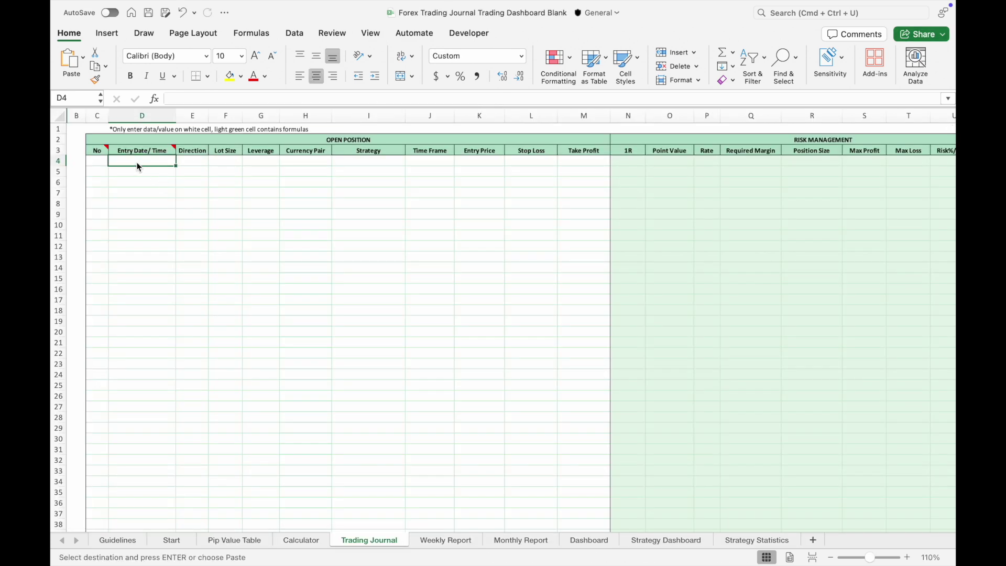
right_click(139, 166)
mouse_move(172, 212)
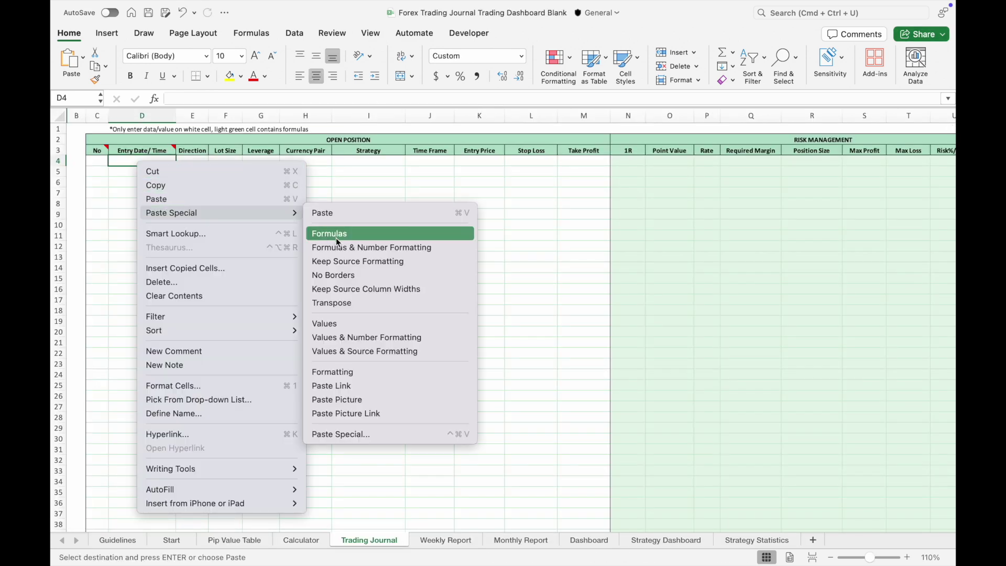
click(327, 324)
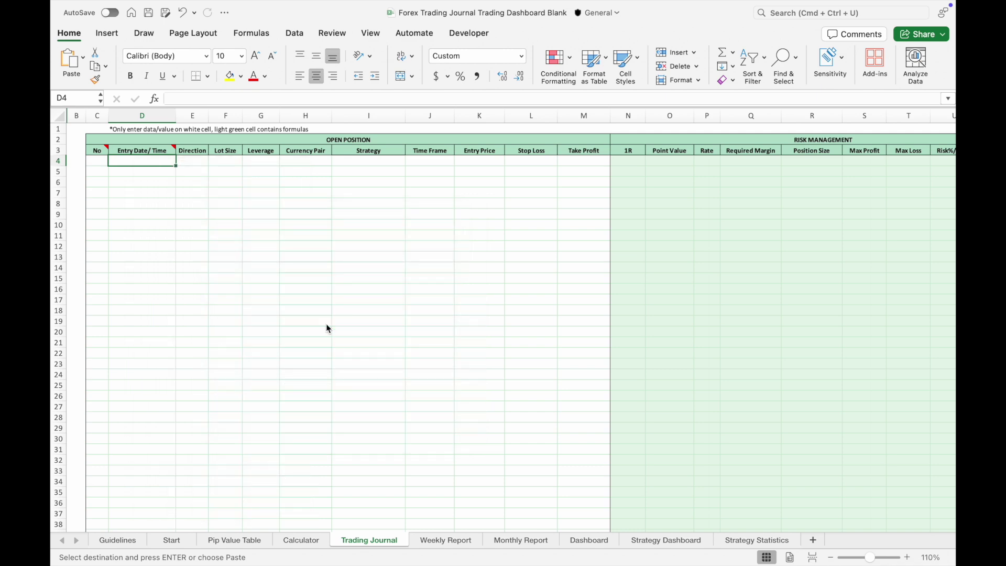
Step: Number the trades 1, 2, 3… down column C from C4 to the last trade
click(97, 161)
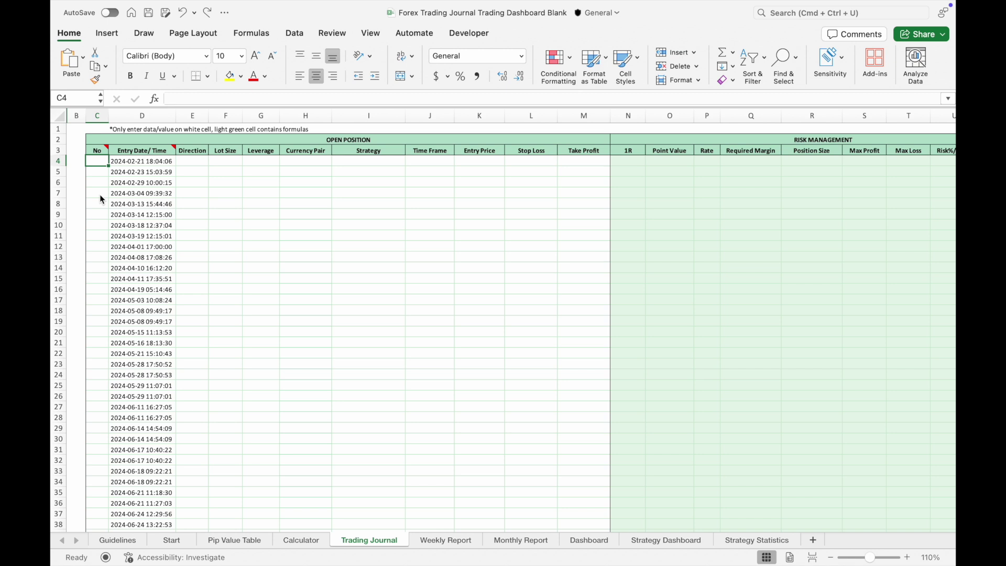
text(1)
key(Return)
text(2)
key(Return)
click(96, 171)
drag(109, 177, 98, 187)
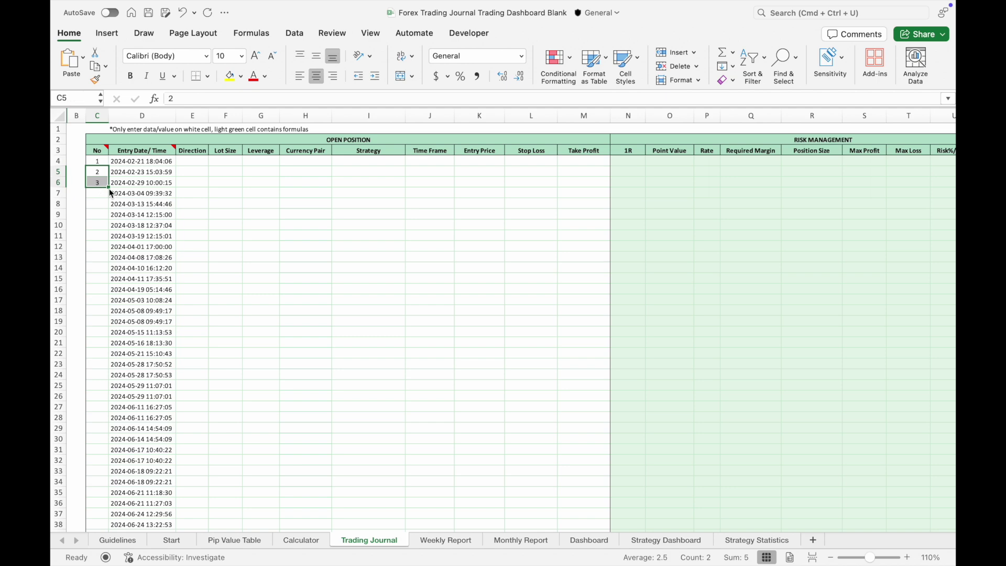
drag(109, 188, 103, 464)
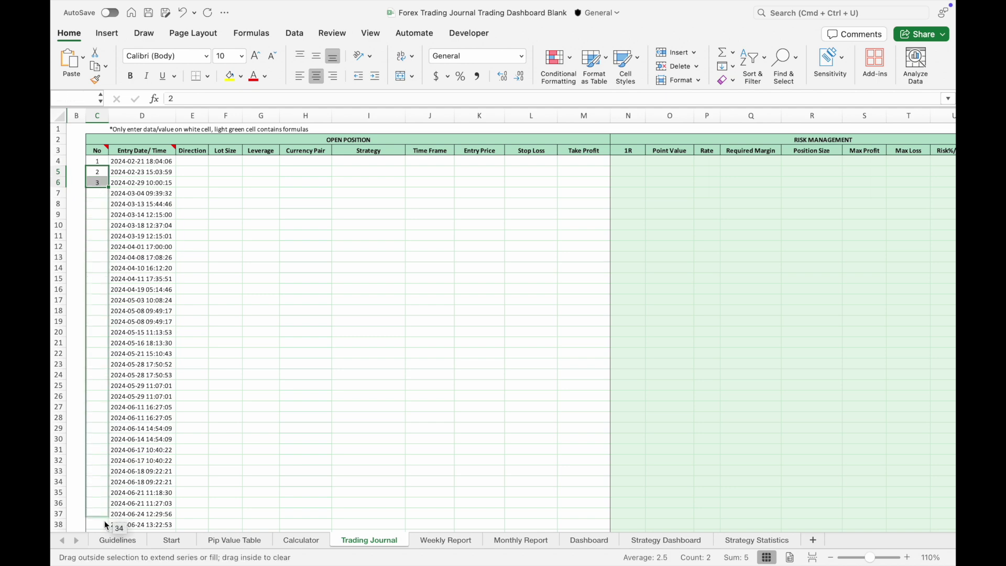
drag(105, 522, 105, 361)
scroll(192, 153, up, 20)
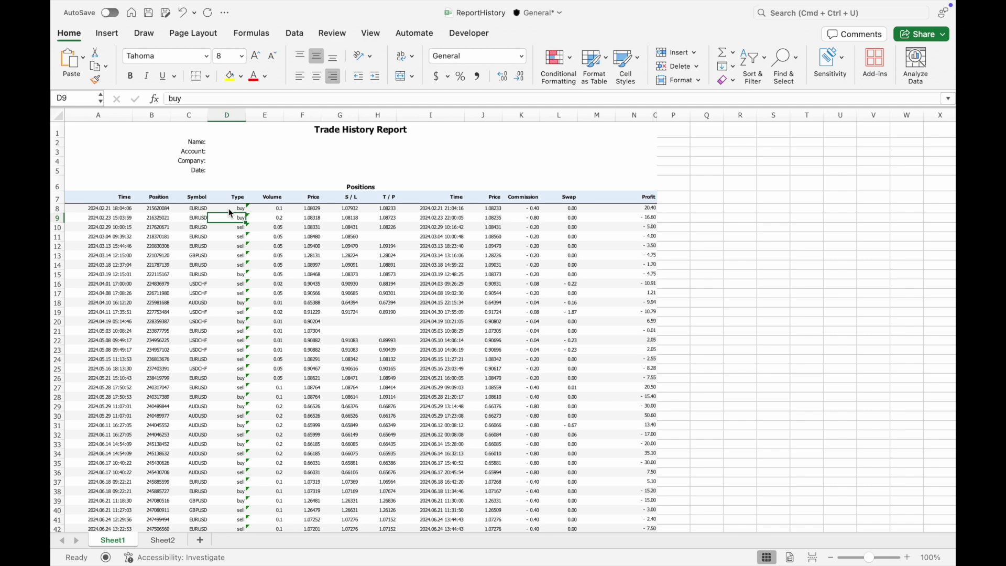
Step: Paste the report's buy/sell Type values into the journal's Direction column from E4
drag(234, 209, 244, 472)
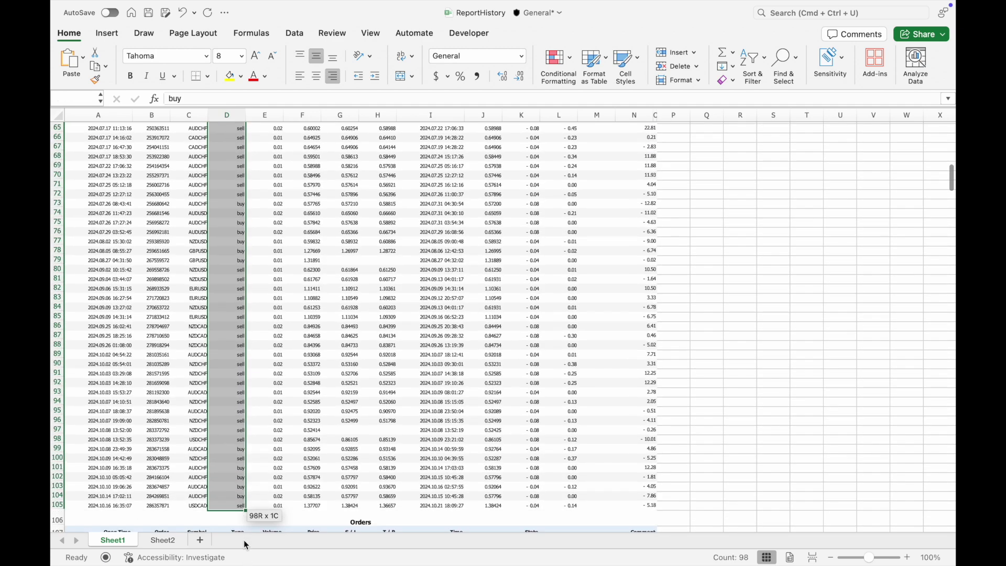
key(super+c)
right_click(195, 161)
mouse_move(230, 212)
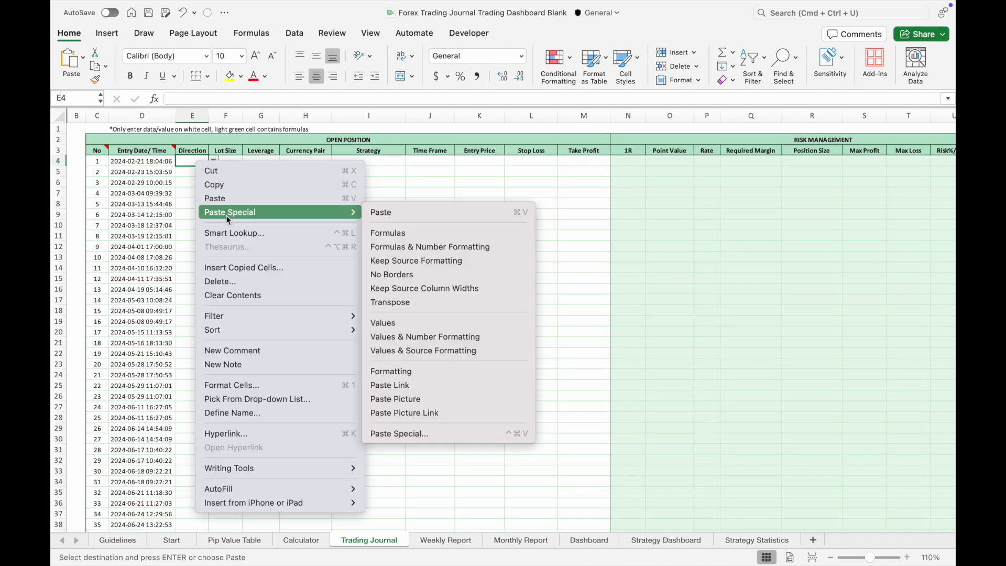
click(383, 323)
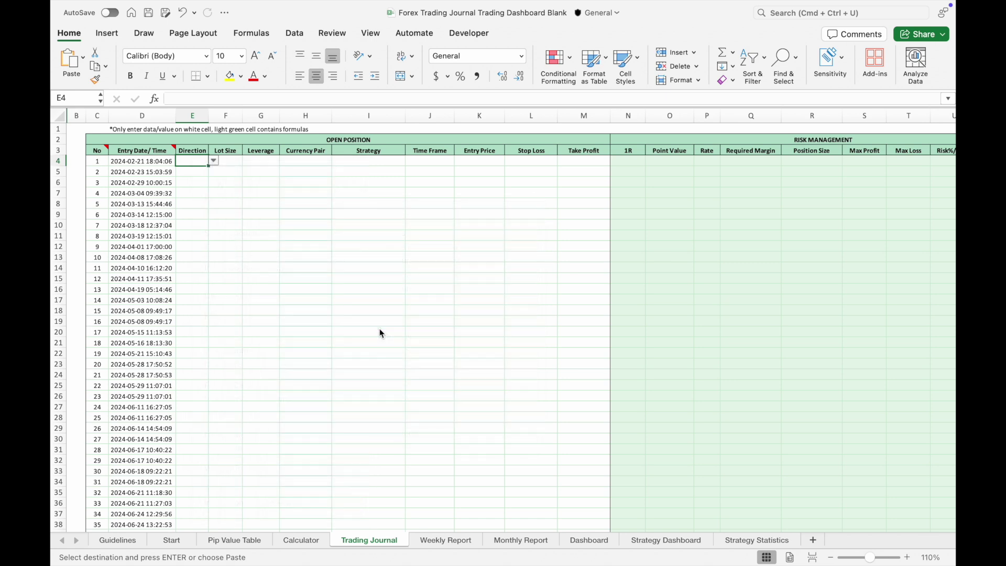
Step: Paste the report's Volume figures into Lot Size from F4 and convert them to numbers
key(super+grave)
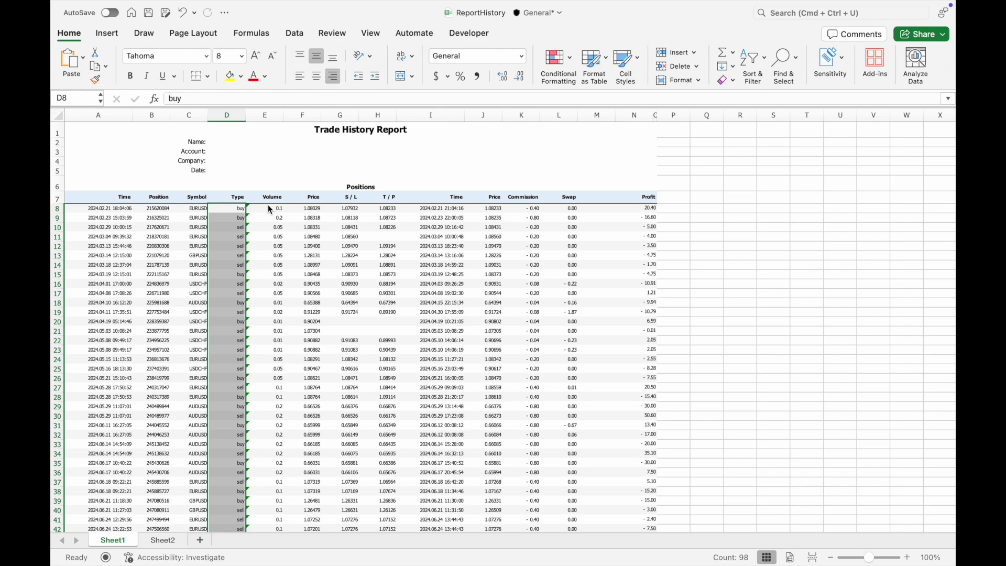
drag(269, 209, 271, 542)
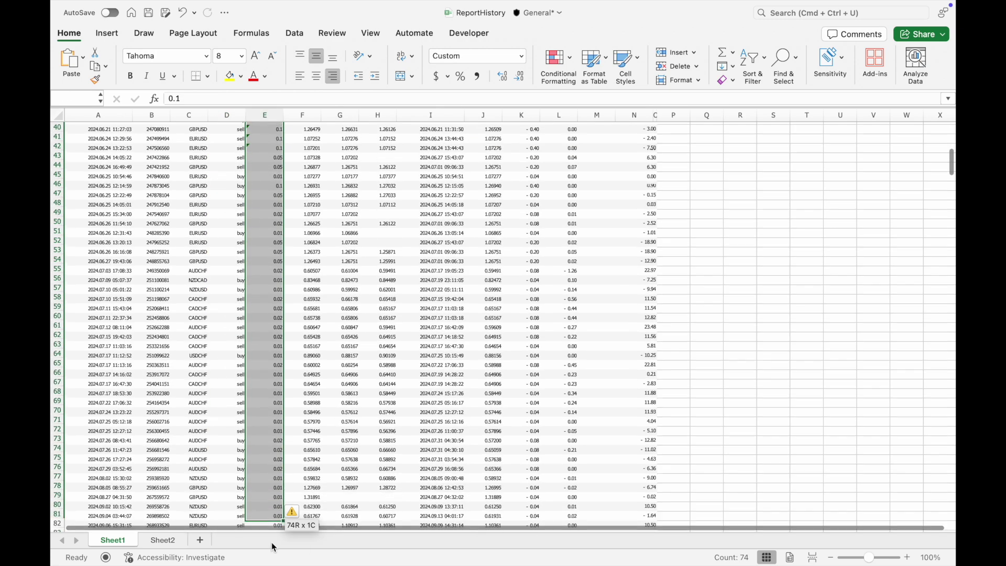
key(super+c)
key(super+grave)
right_click(230, 163)
click(460, 341)
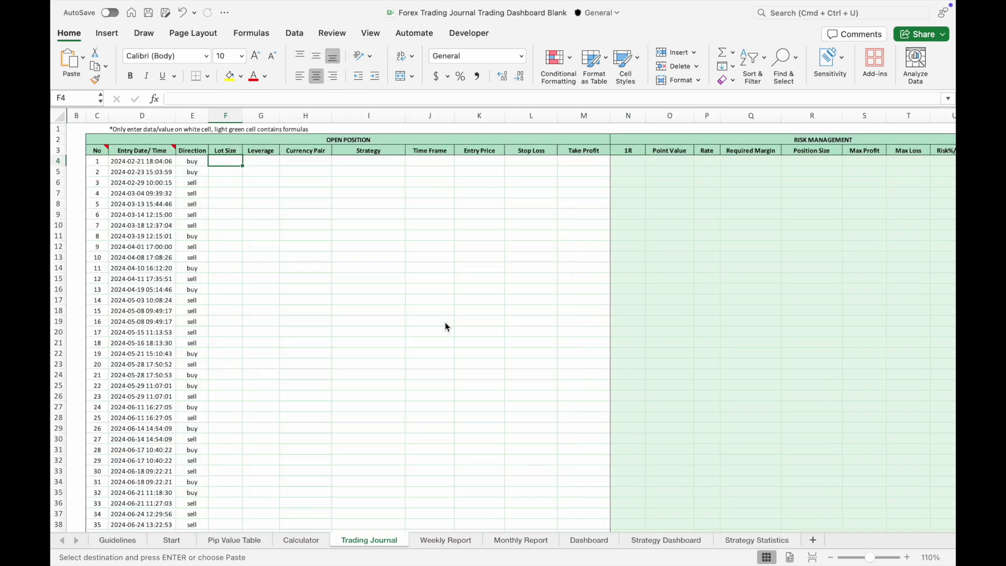
click(252, 167)
click(270, 204)
key(super+grave)
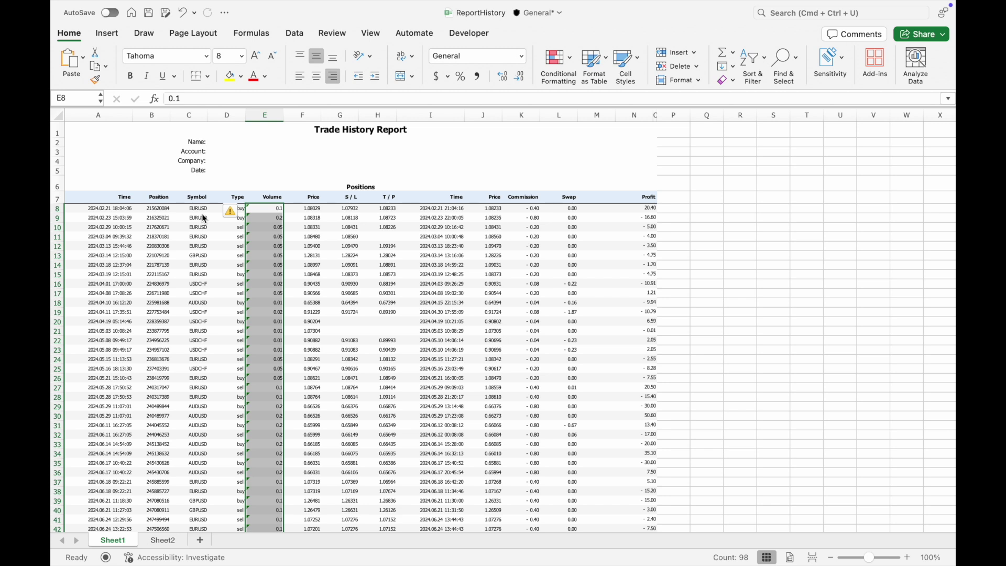
Step: Paste the report's Symbol column as values into Currency Pair starting at H4
drag(199, 208, 215, 399)
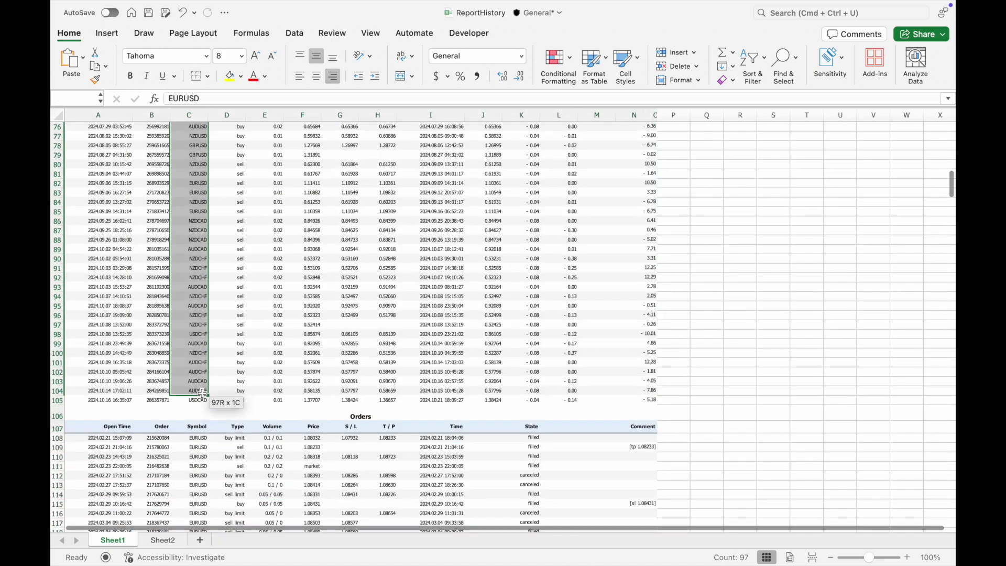
key(super+c)
key(super+grave)
click(306, 162)
right_click(306, 167)
click(527, 321)
click(381, 166)
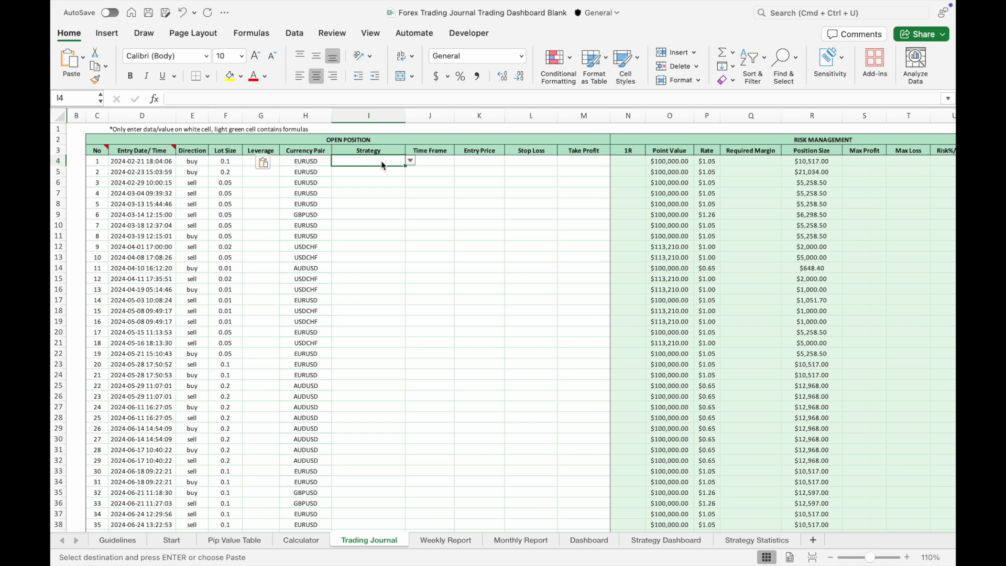
Step: Set the first trades' strategies to Bounce and Breakout using the Strategy dropdowns
key(alt+Down)
key(Down)
key(Down)
key(Return)
key(alt+Down)
key(Down)
key(Return)
Step: Choose Bounce for the third trade, then select the report's Price, S/L and T/P range F8:H105
key(alt+Down)
click(378, 208)
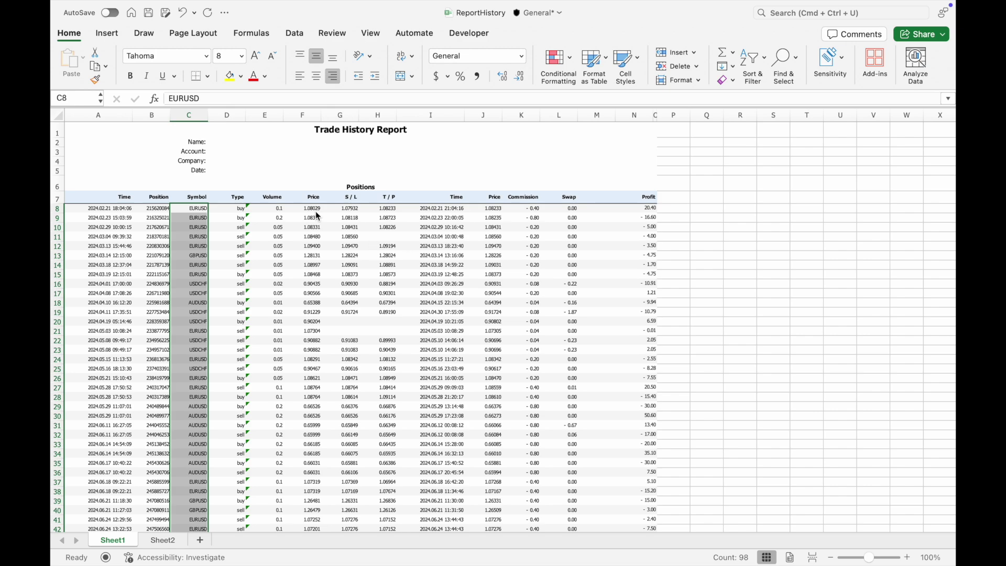
drag(316, 212, 377, 390)
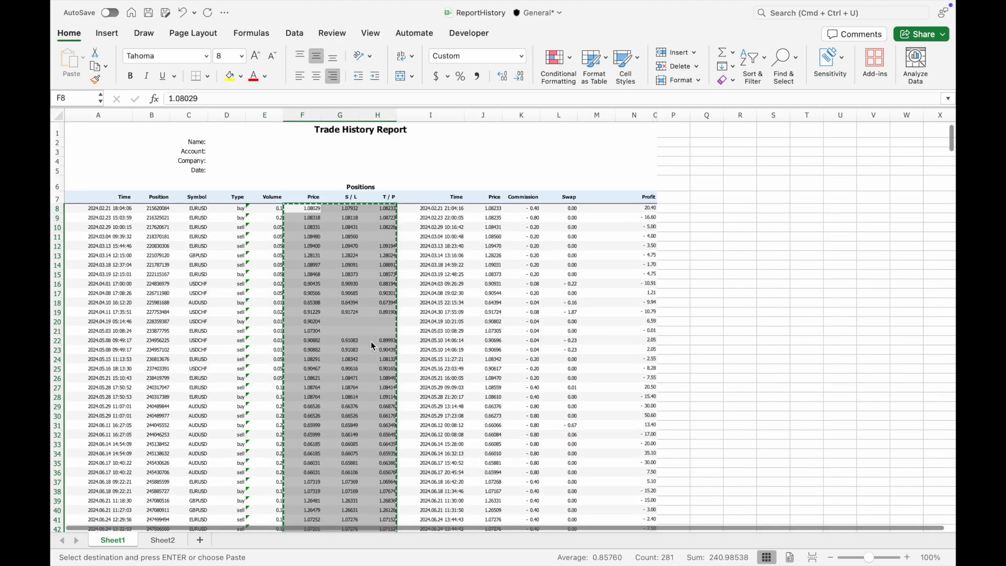
Step: Paste the Price, S/L and T/P figures as values into the journal starting at K4
key(super+c)
right_click(471, 162)
mouse_move(505, 214)
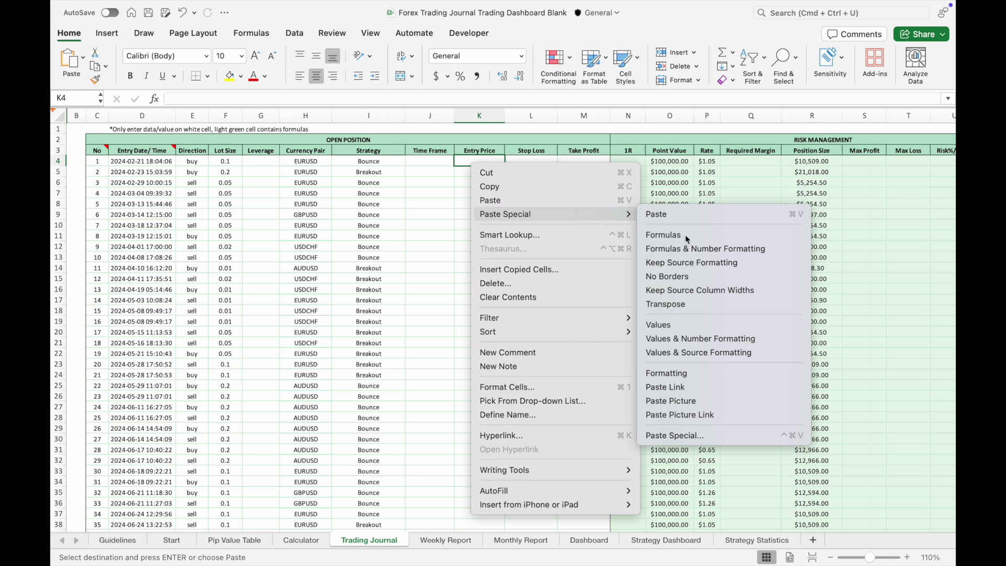
click(691, 324)
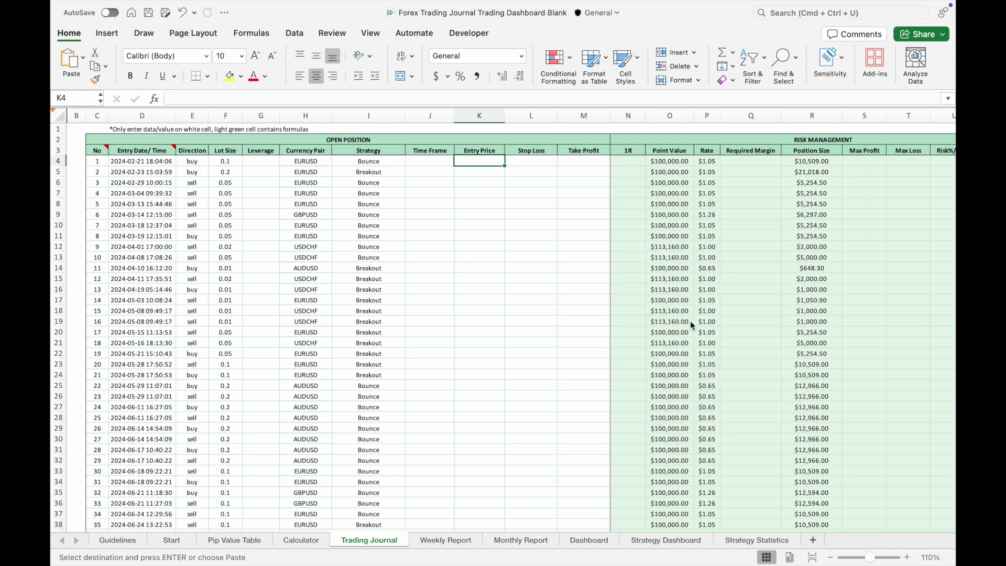
Step: Fill in the missing stop losses for trades 13 and 14 in L16:L17
click(526, 364)
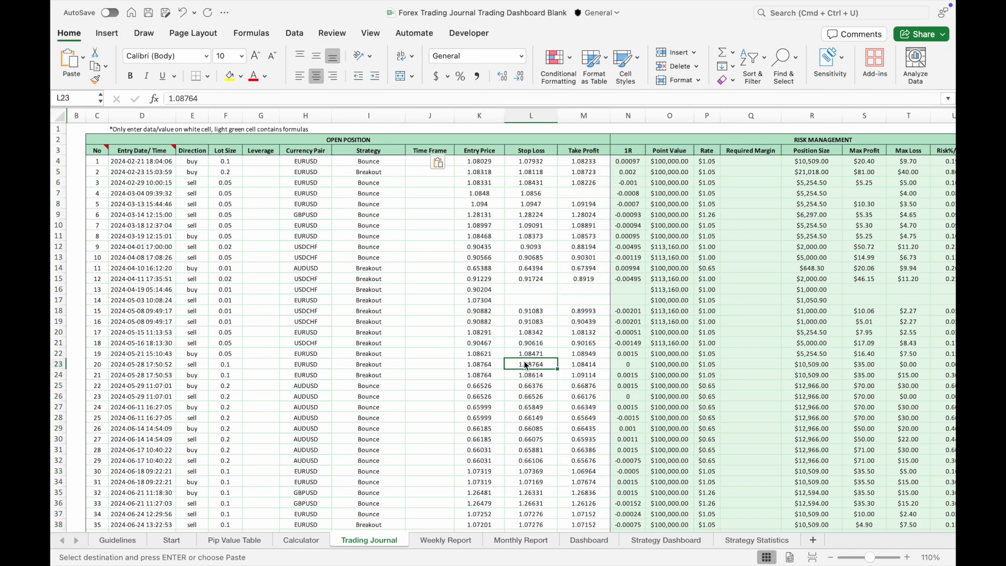
click(534, 290)
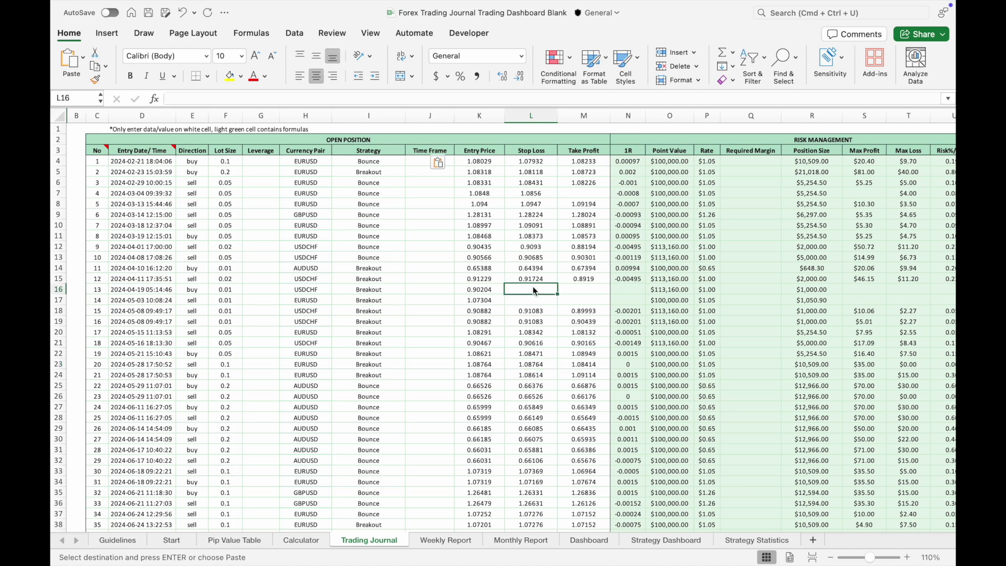
key(Return)
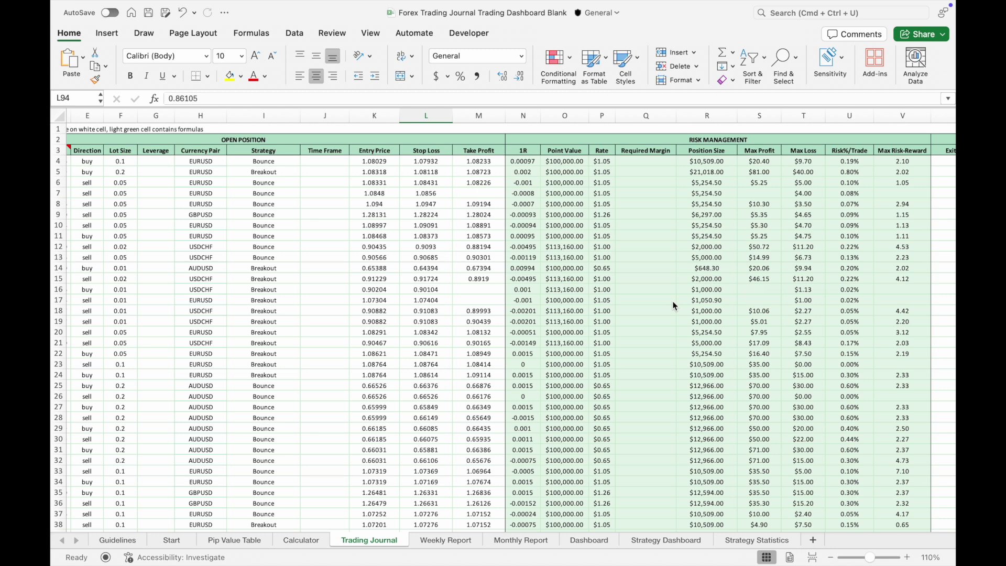
scroll(675, 306, right, 8)
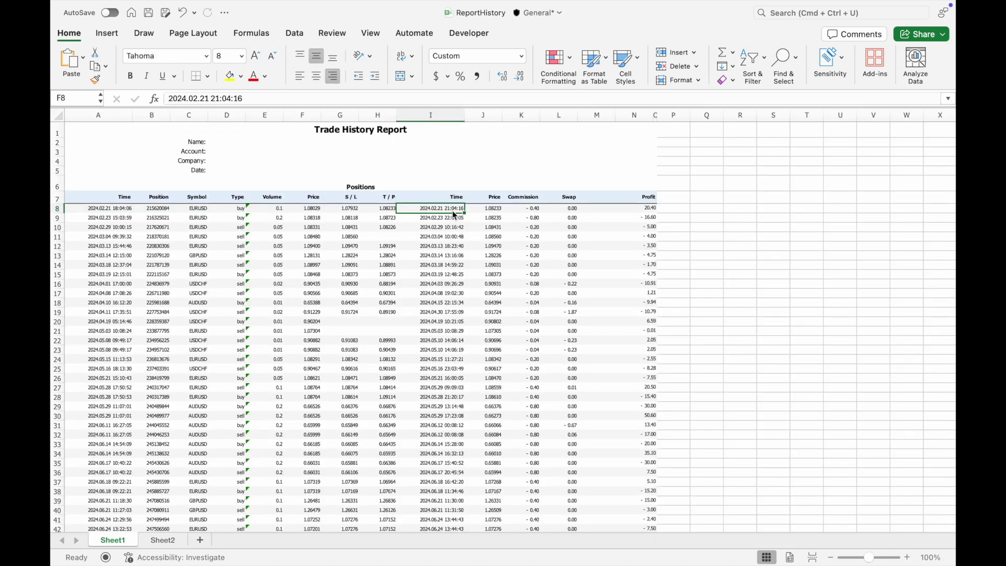
Step: Select the closing times of all positions in the report
drag(455, 215, 443, 540)
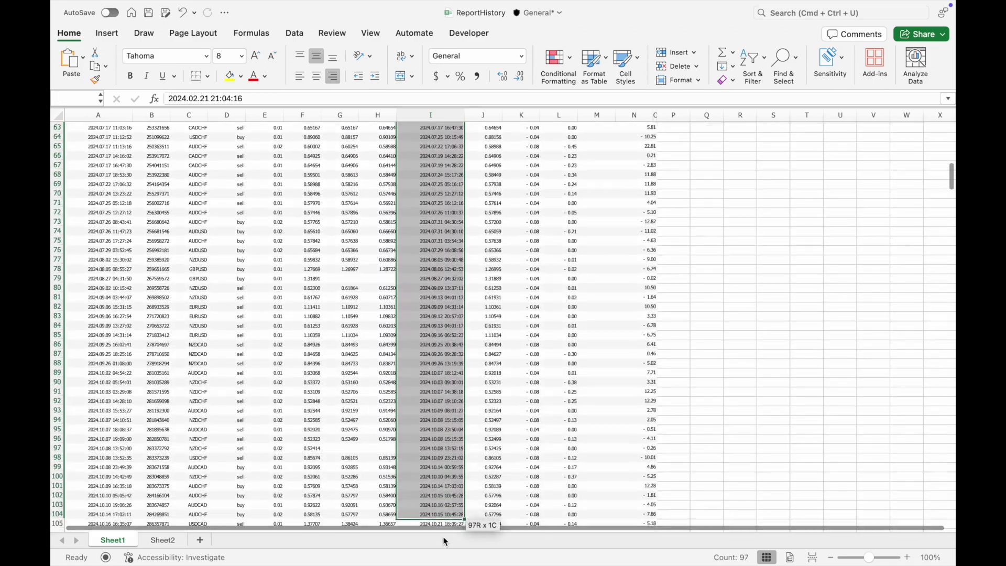
drag(444, 540, 443, 539)
click(163, 539)
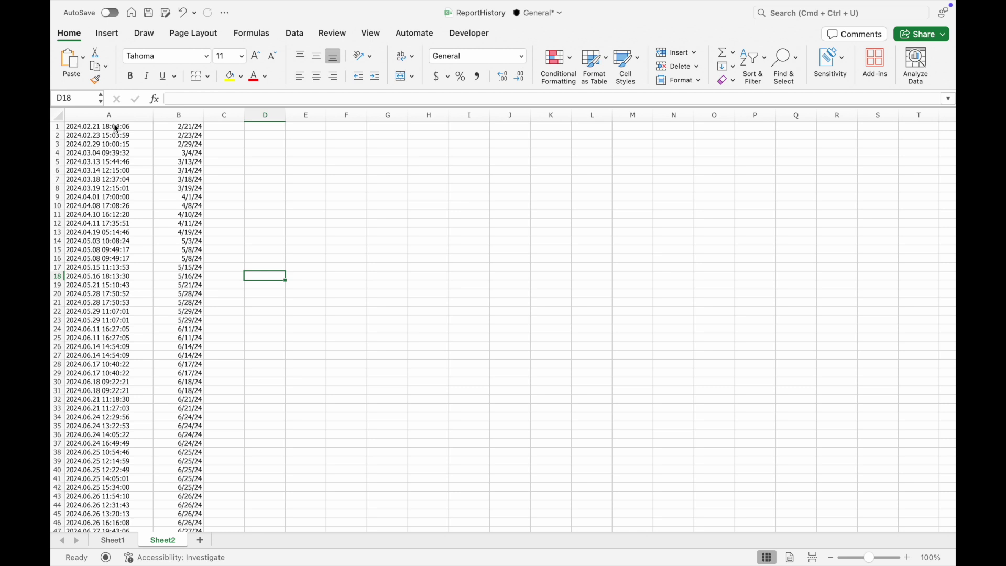
Step: Replace Sheet2 column A with the closing timestamps pasted as values
click(87, 116)
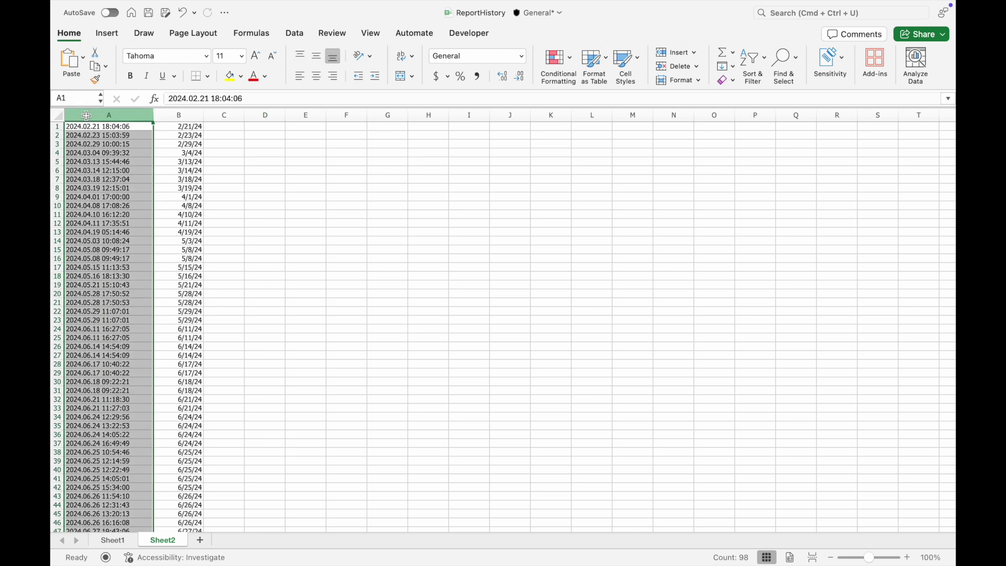
key(Delete)
click(91, 130)
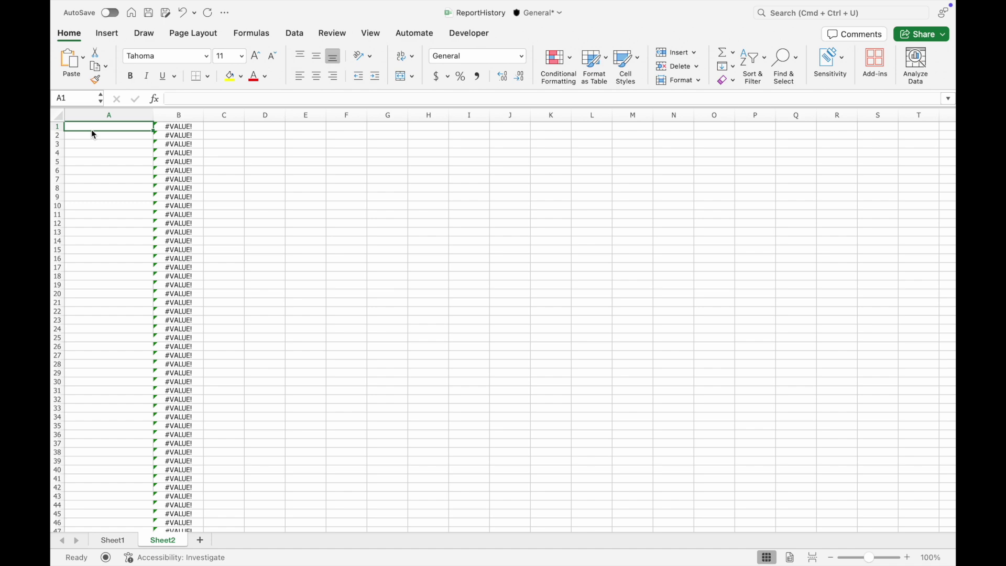
right_click(117, 130)
click(329, 291)
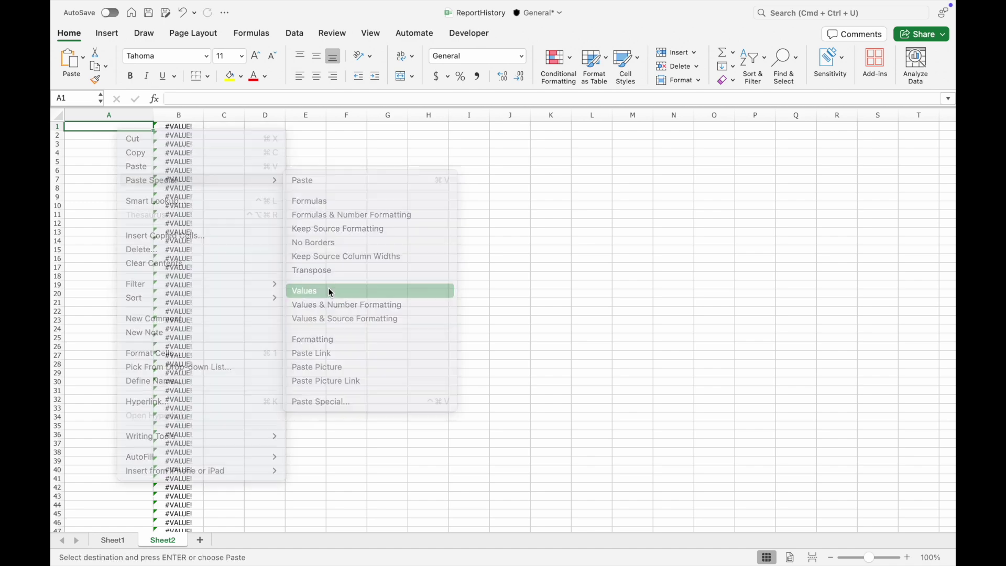
click(330, 288)
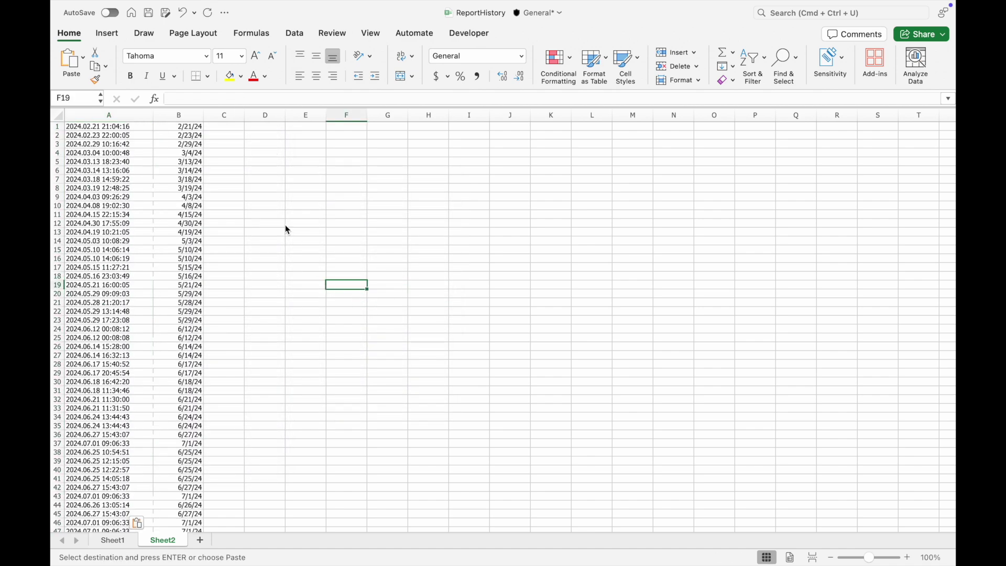
Step: Copy the converted exit date-times in column B, B1:B98
drag(167, 132, 175, 511)
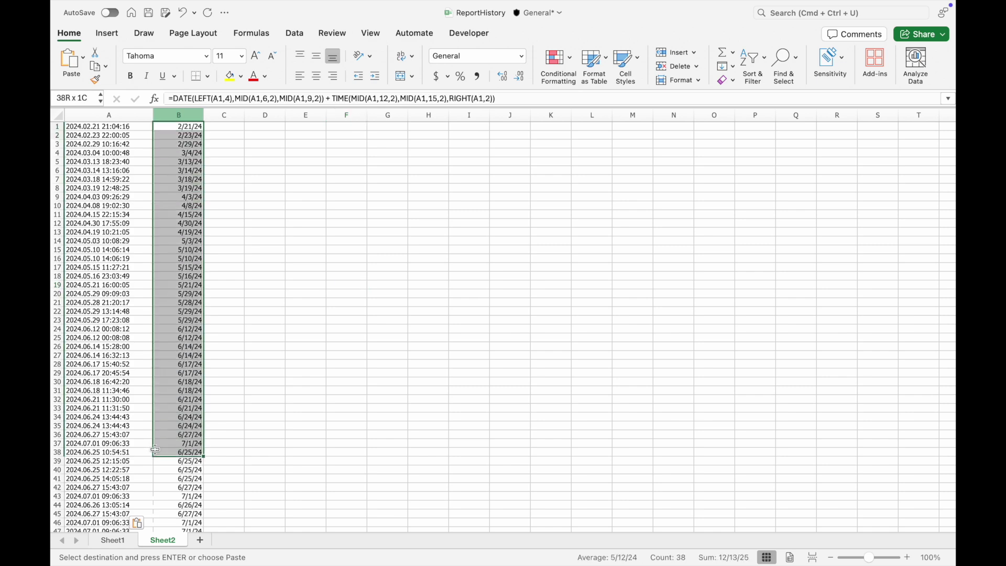
scroll(176, 511, up, 10)
key(super+c)
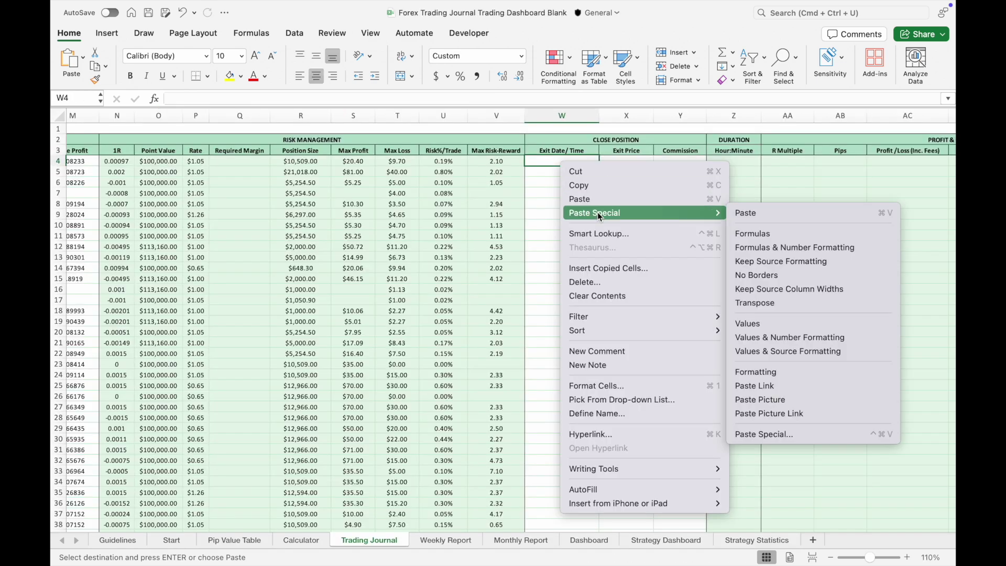
Step: Paste exit date-times as values at W4, and exit prices J8:J105 as values at X4
click(775, 323)
click(626, 164)
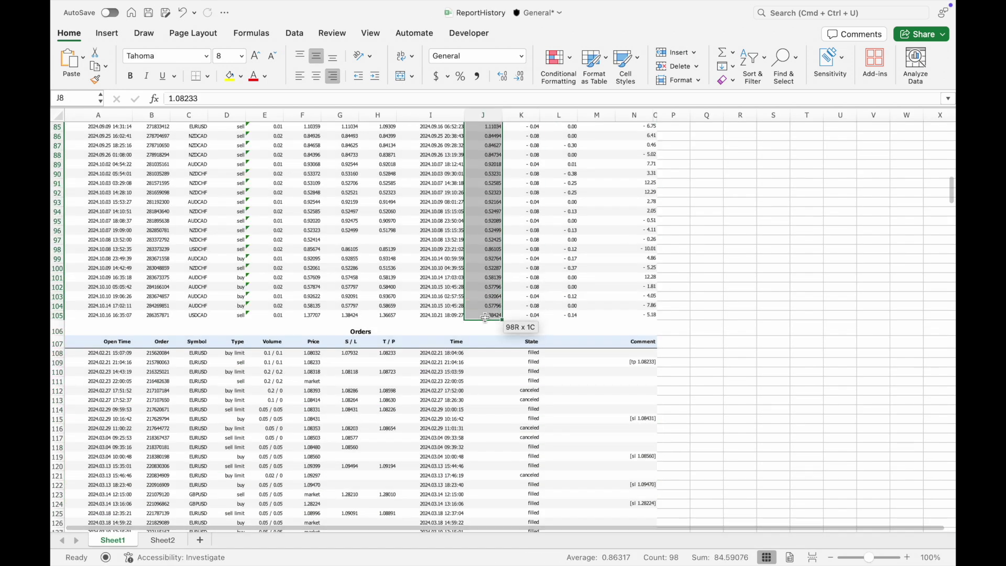
drag(483, 208, 487, 321)
scroll(487, 321, up, 10)
key(super+c)
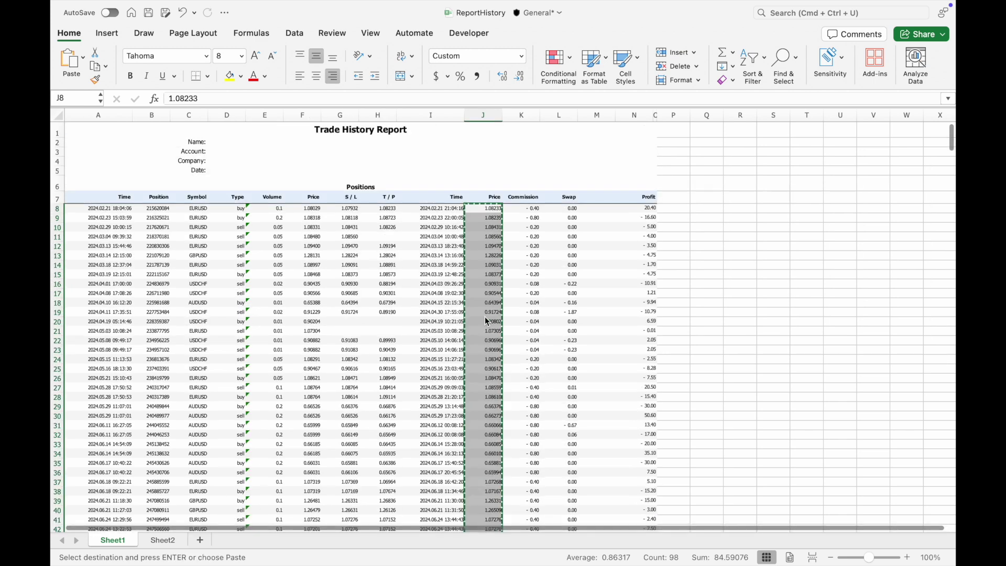
right_click(615, 160)
click(482, 325)
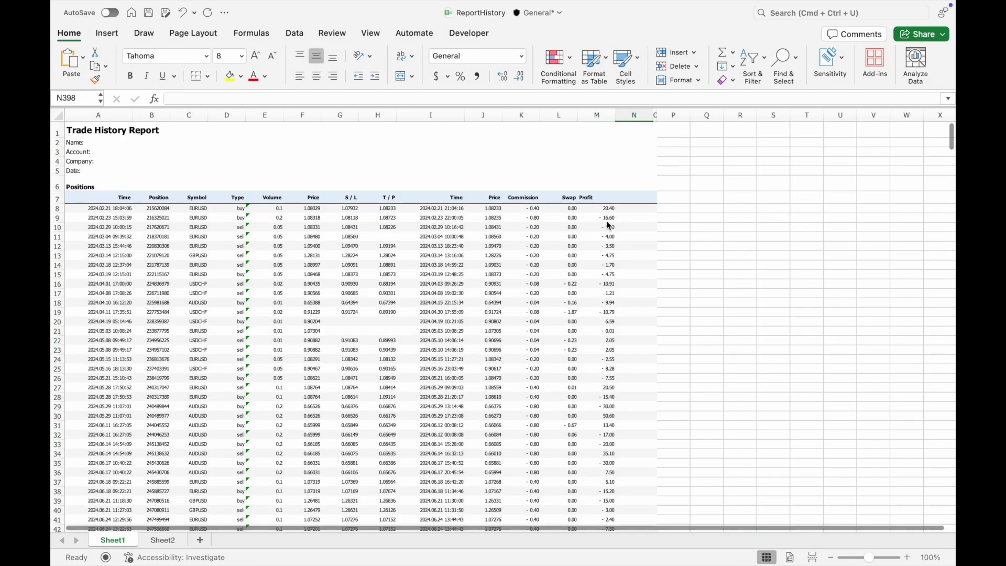
Step: Copy the report's profit figures from M8 downward and paste them as values at AC4
click(608, 209)
key(ctrl+shift+Down)
scroll(609, 487, up, 10)
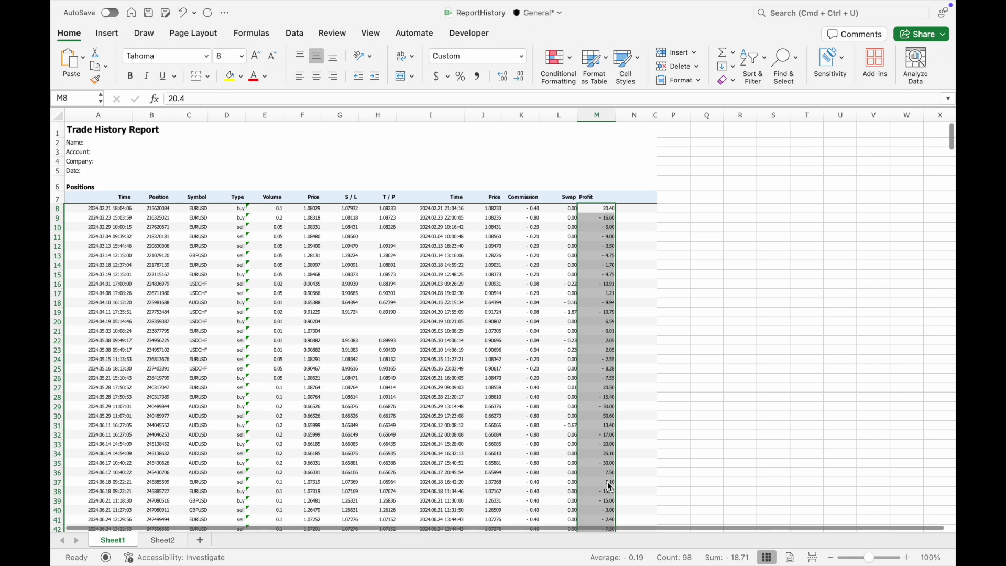
key(super+c)
right_click(651, 162)
mouse_move(685, 211)
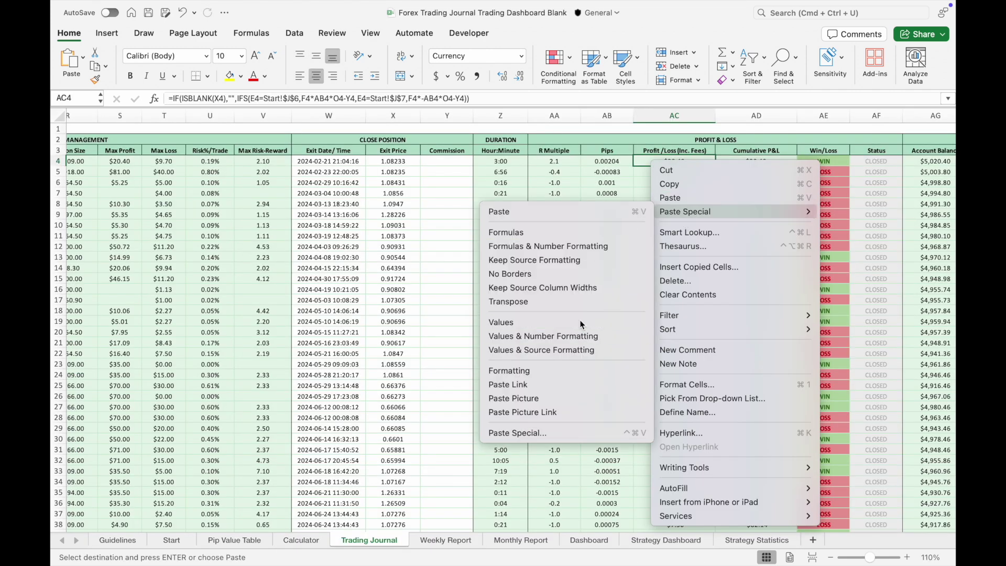
click(501, 322)
scroll(526, 268, right, 5)
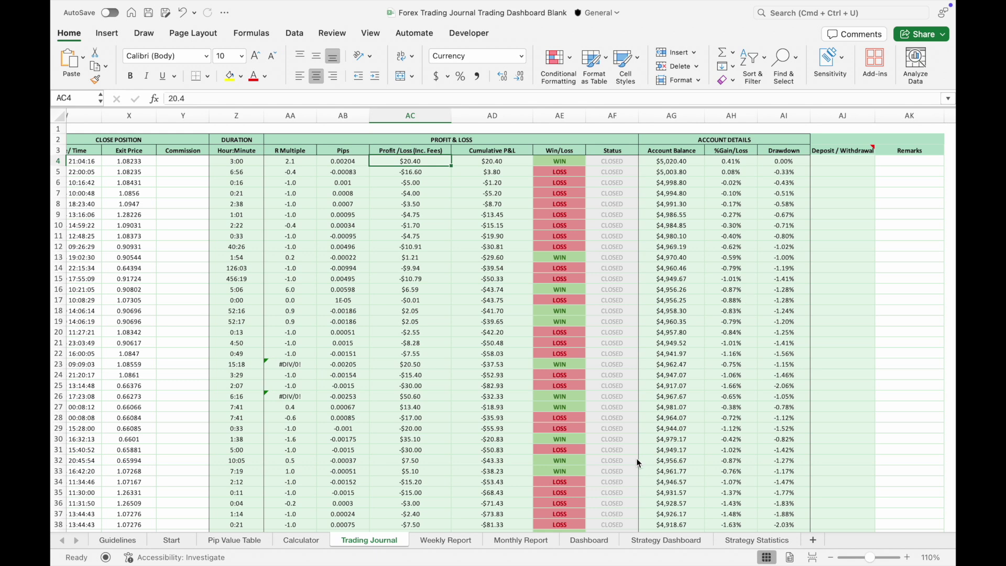
Step: Review the Dashboard's 98-trade summary and $4,981.29 balance, then open the Weekly Report
click(593, 541)
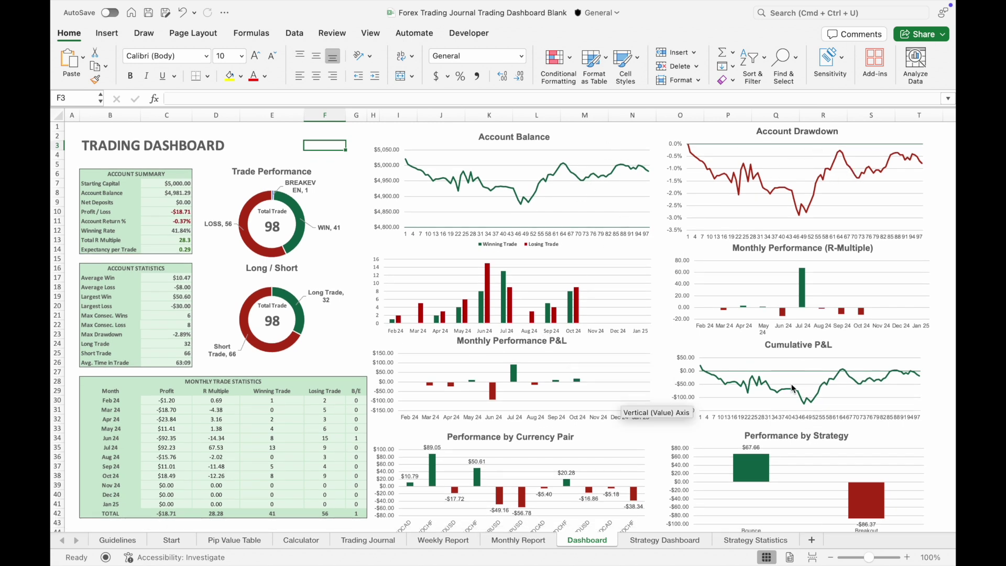
scroll(792, 388, down, 2)
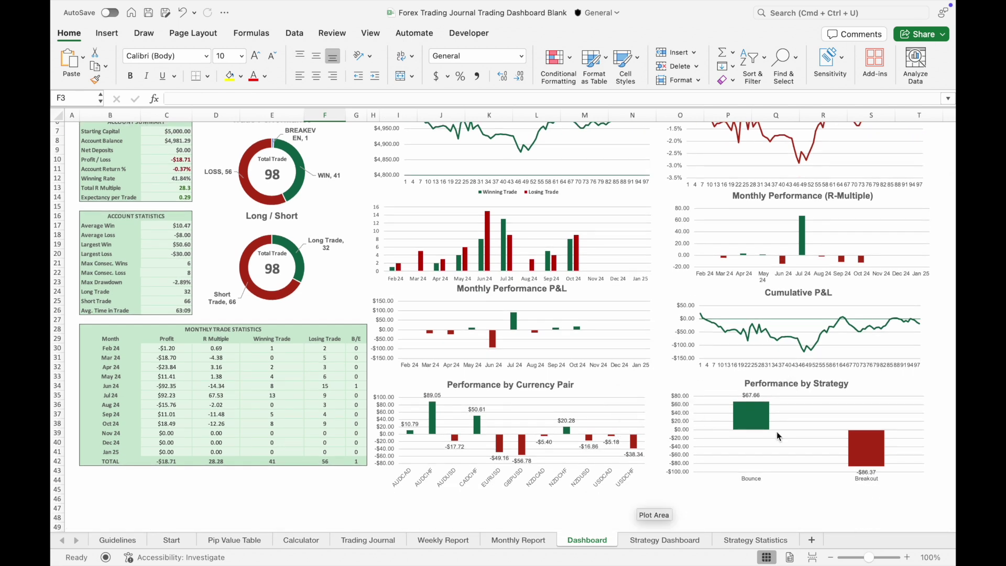
scroll(777, 432, up, 2)
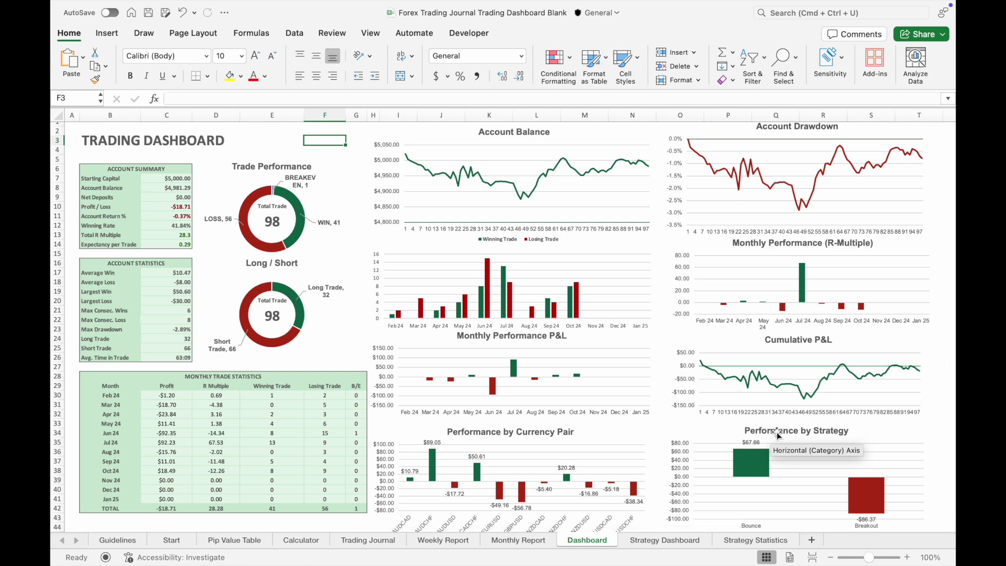
click(443, 540)
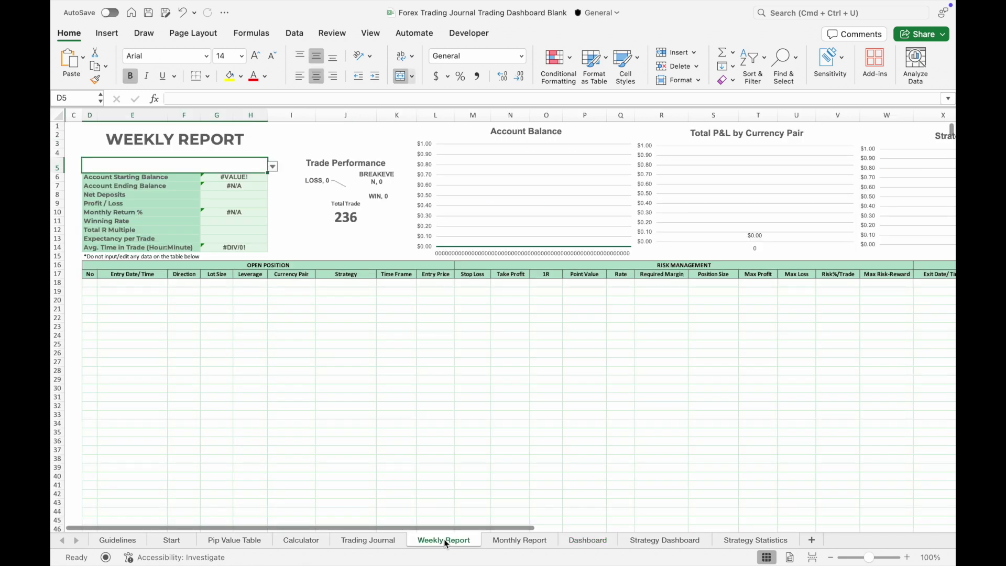
Step: Select week 9 in the Weekly Report and Sep 2024 in the Monthly Report
click(273, 167)
click(99, 196)
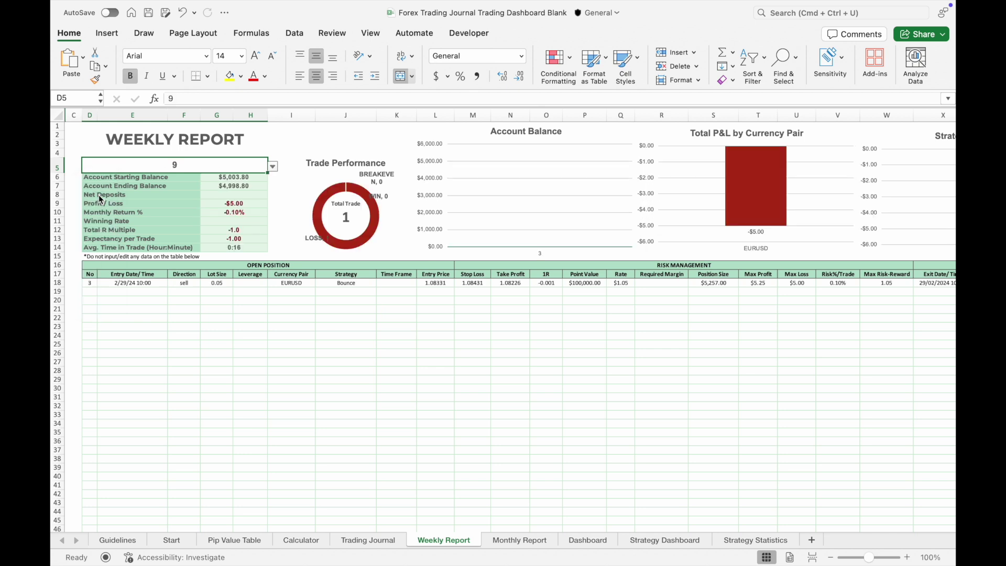
click(520, 540)
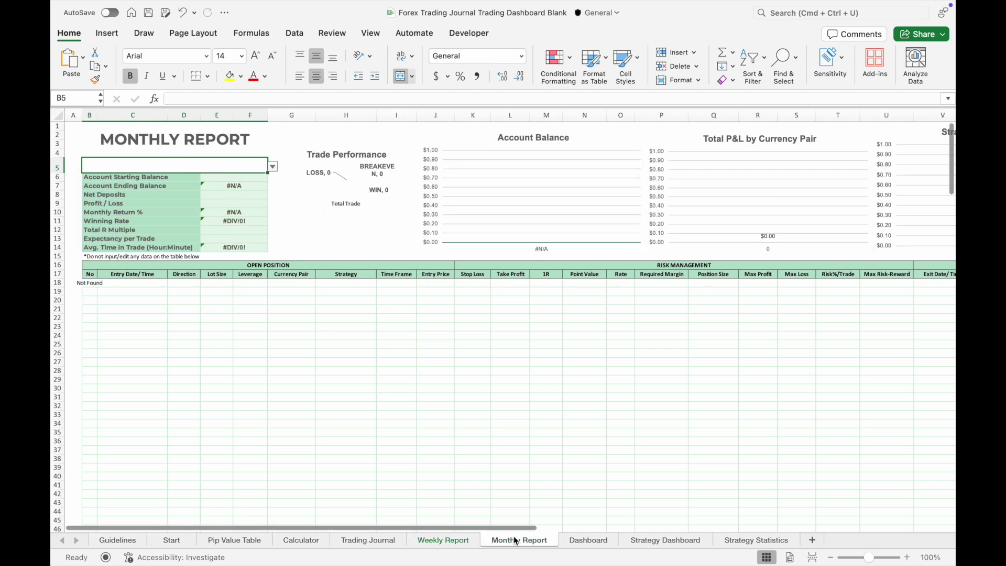
click(272, 166)
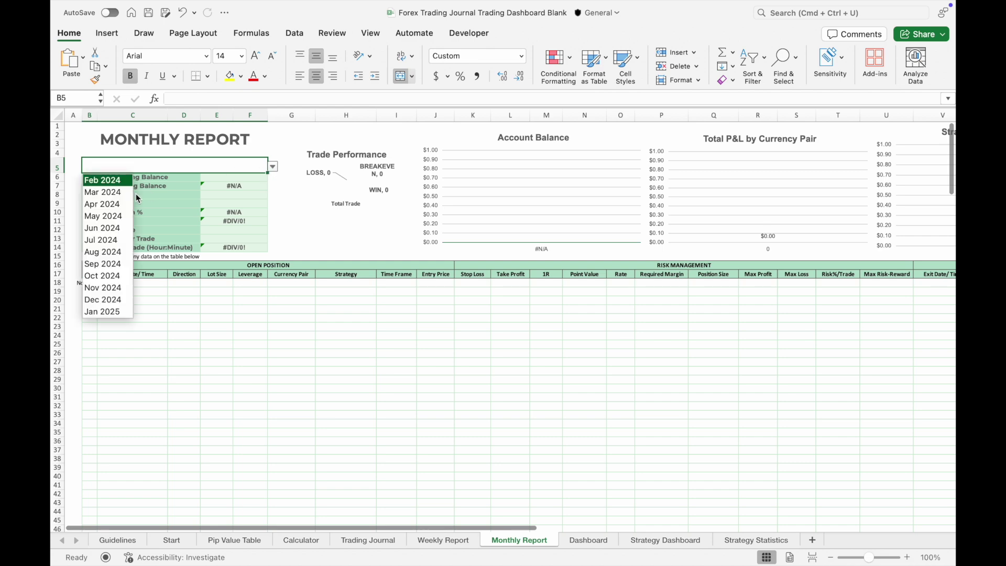
click(104, 264)
click(664, 540)
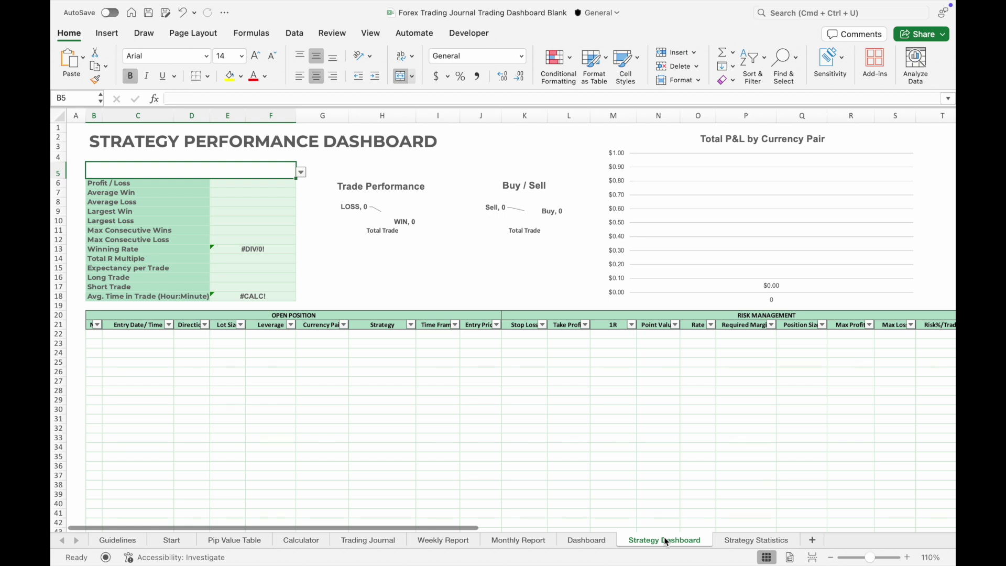
Step: Compare the Breakout and Bounce strategy statistics, leaving Bounce selected, then return to the Dashboard
key(alt+Down)
click(127, 186)
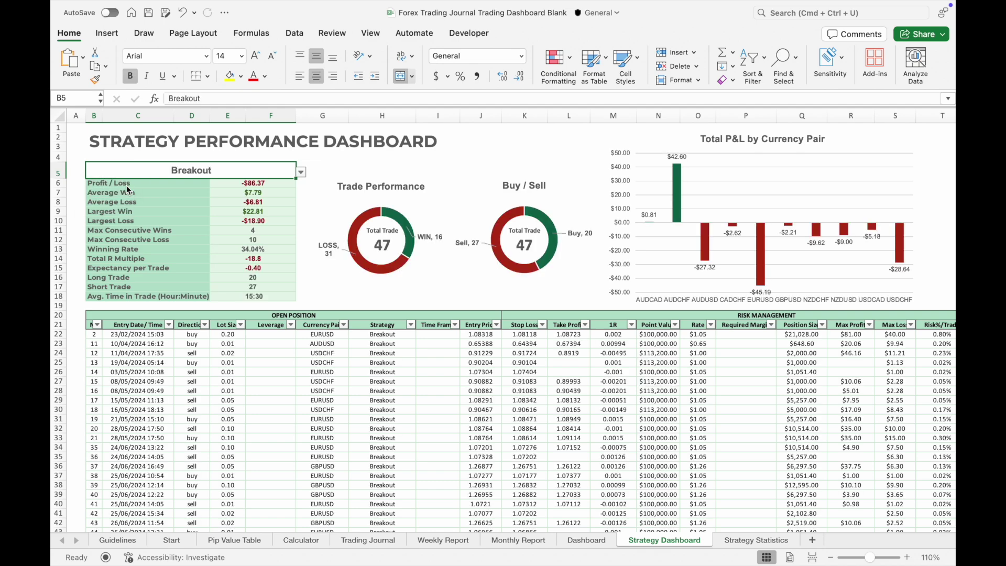
click(301, 175)
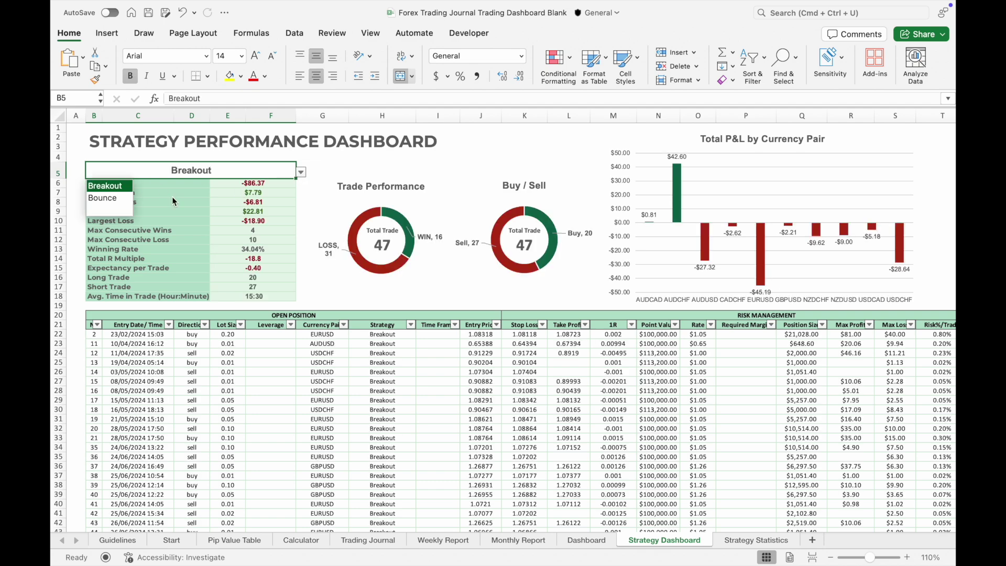
click(128, 200)
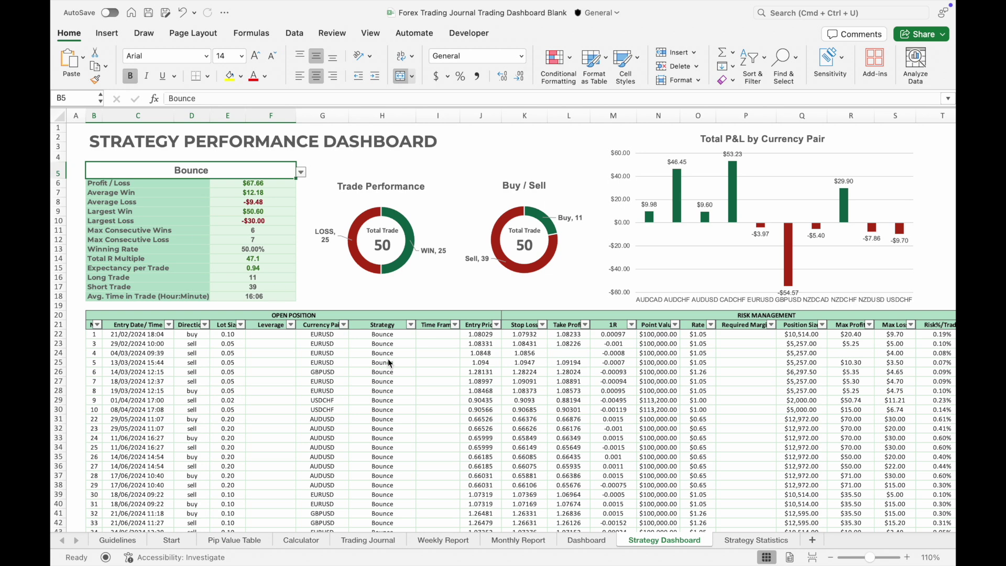
key(ctrl+Page_Up)
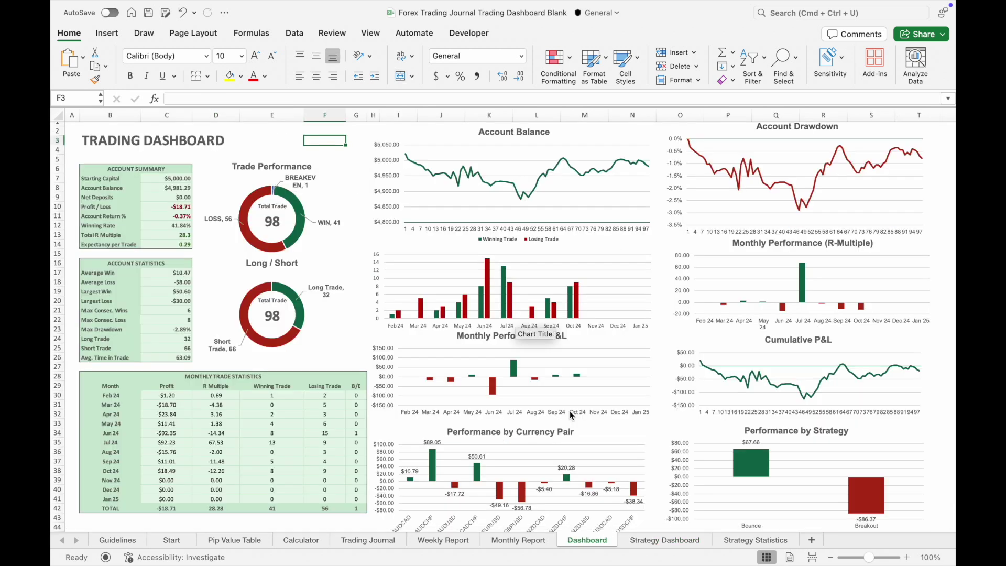